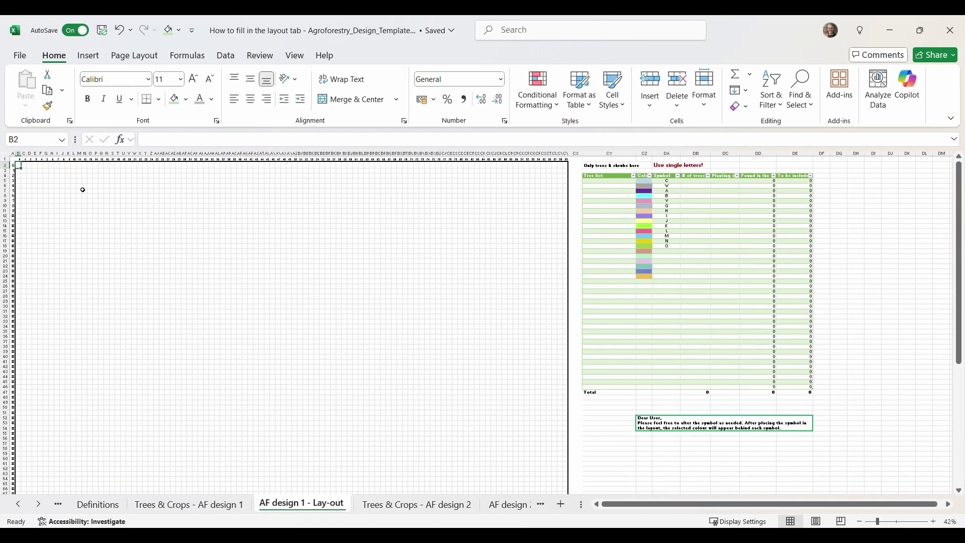
Examine the tree names and first-year trees per hectare on the Trees & Crops - AF design 2 sheet
click(417, 504)
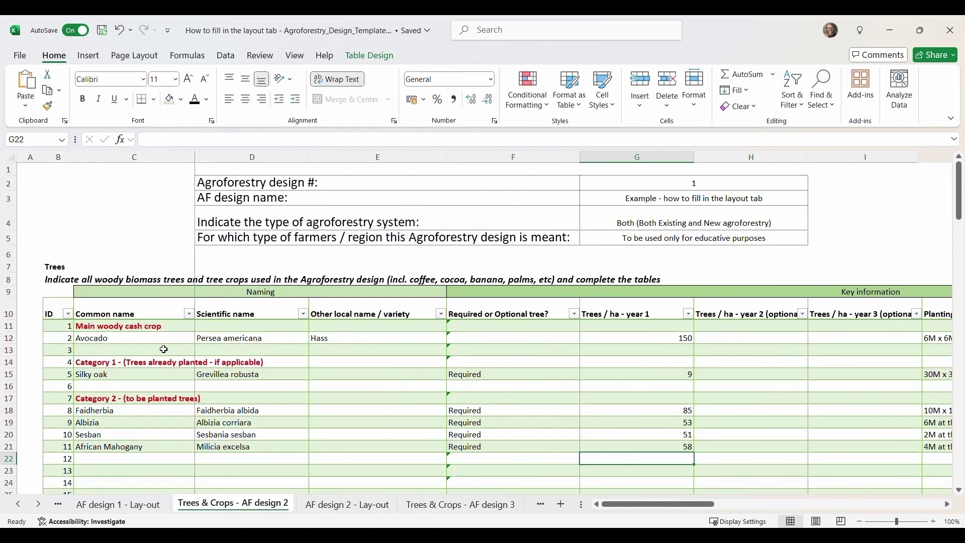
click(92, 340)
drag(92, 341, 233, 341)
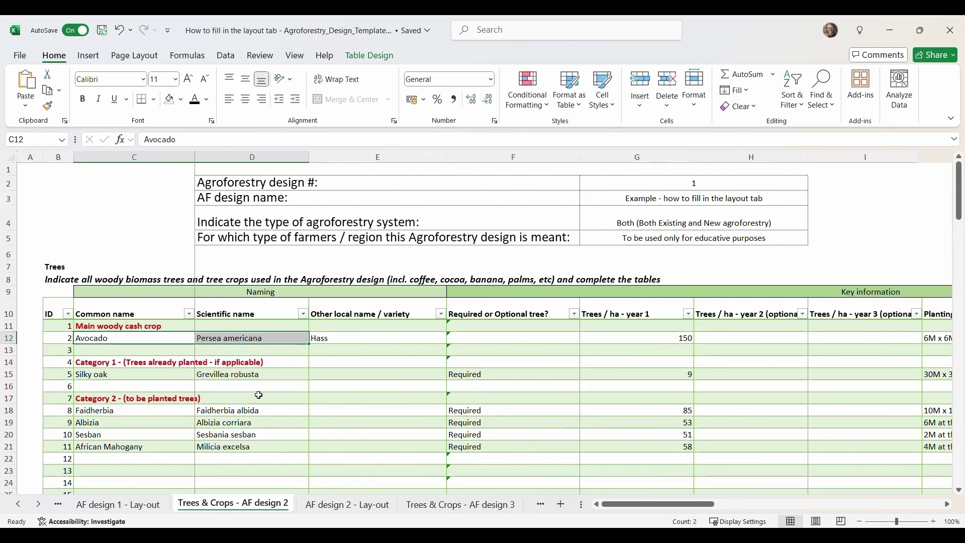
click(172, 343)
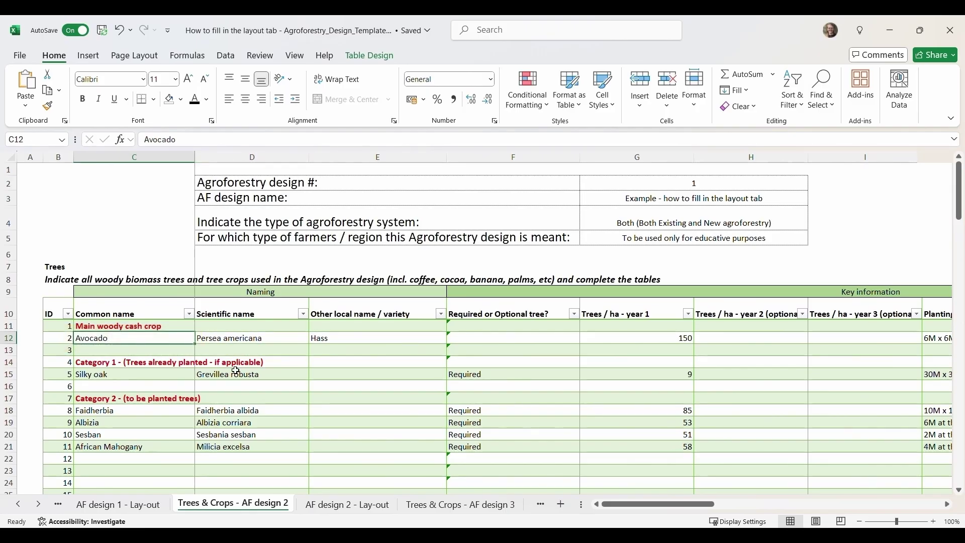
drag(99, 375, 683, 376)
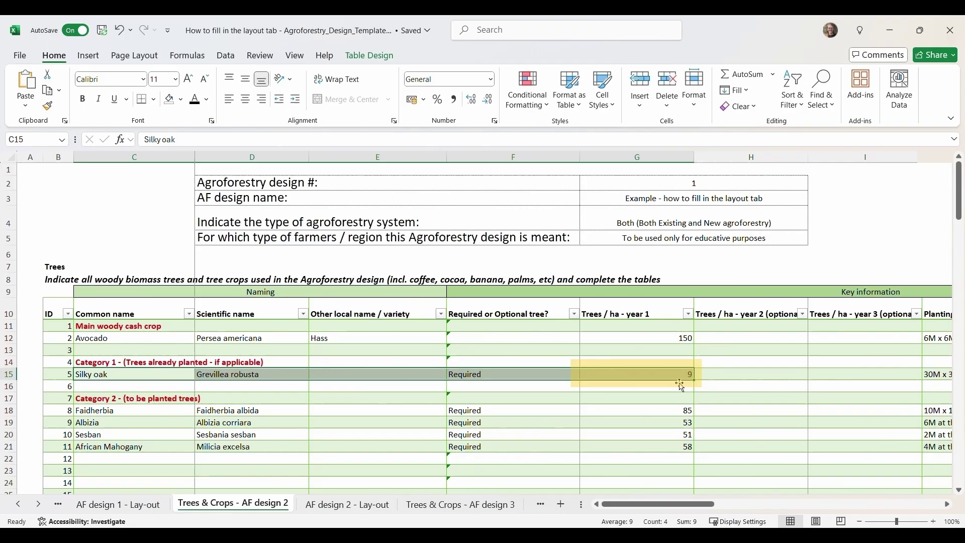
click(117, 378)
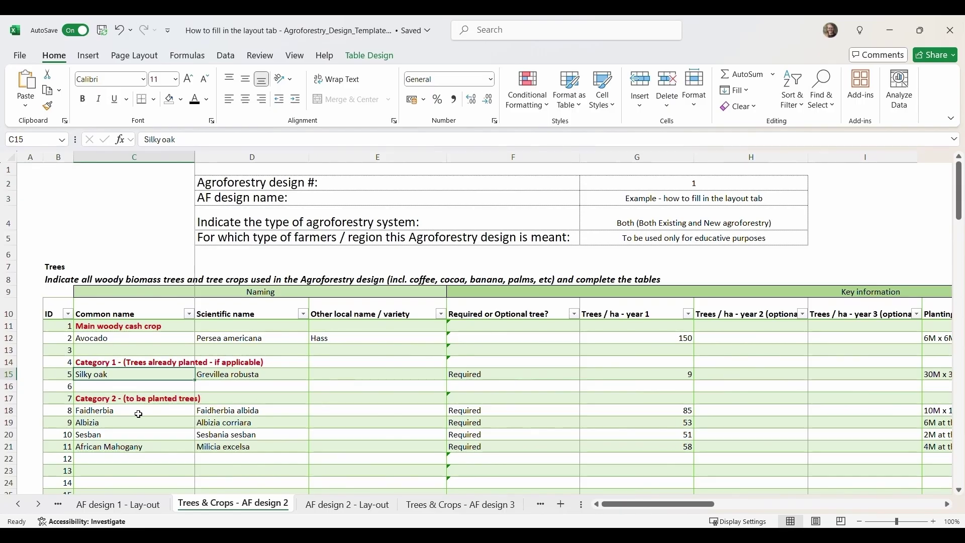
drag(138, 415, 242, 448)
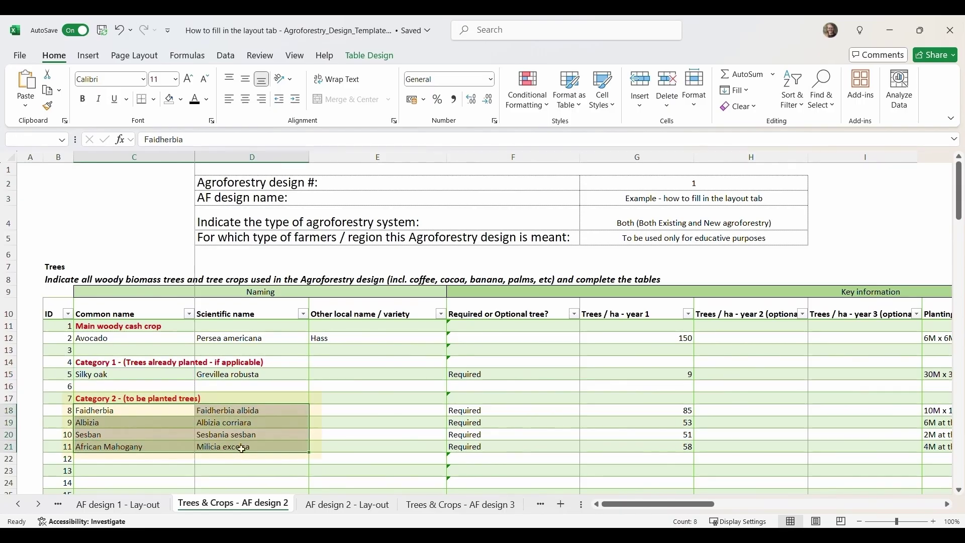
click(322, 411)
drag(676, 339, 687, 447)
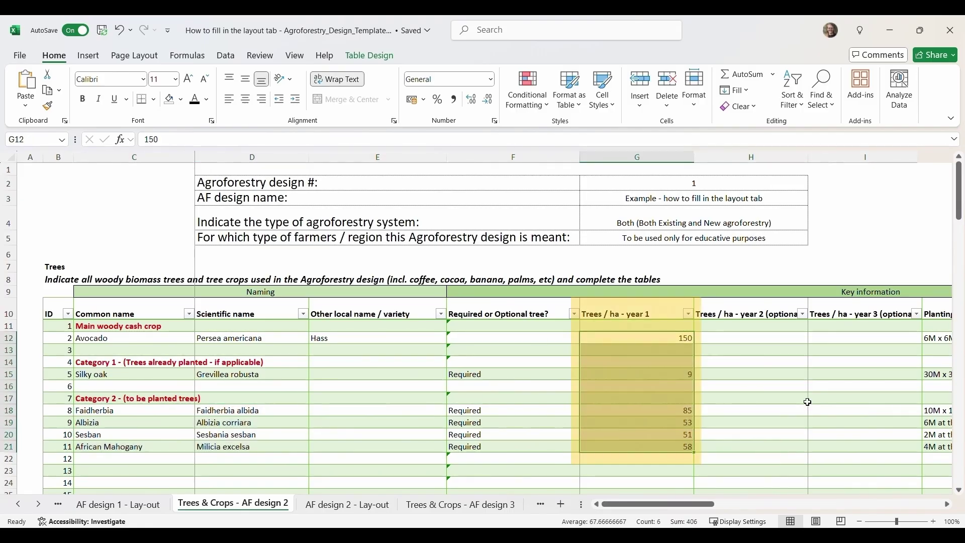
Review the planting distance and the farm-or-boundary location of each listed tree on the same sheet
scroll(808, 402, right, 3)
scroll(807, 402, right, 5)
drag(563, 338, 592, 448)
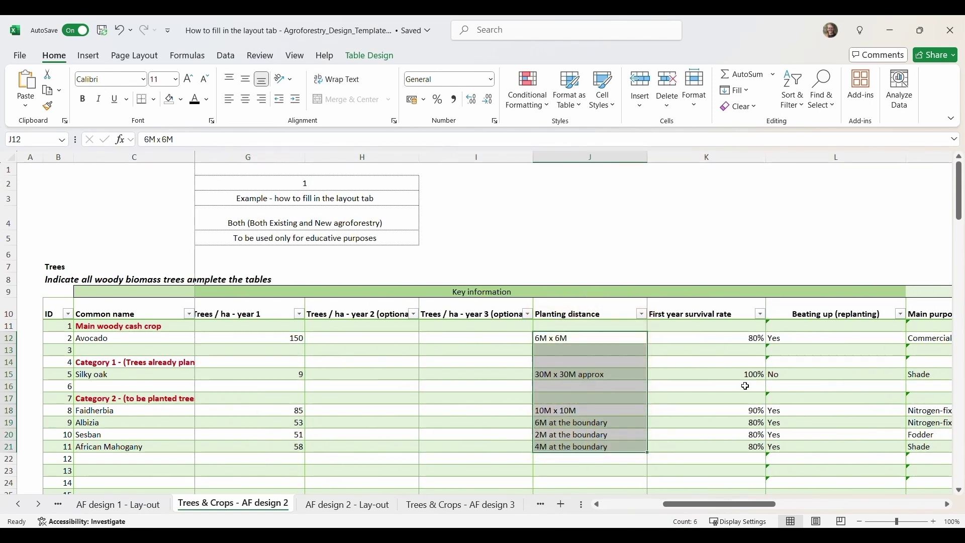
scroll(745, 386, right, 6)
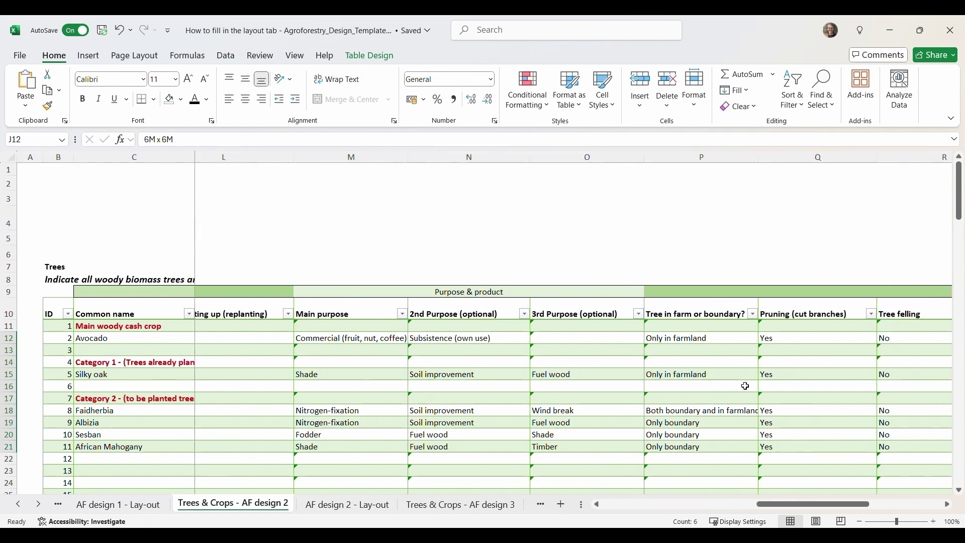
drag(686, 339, 710, 447)
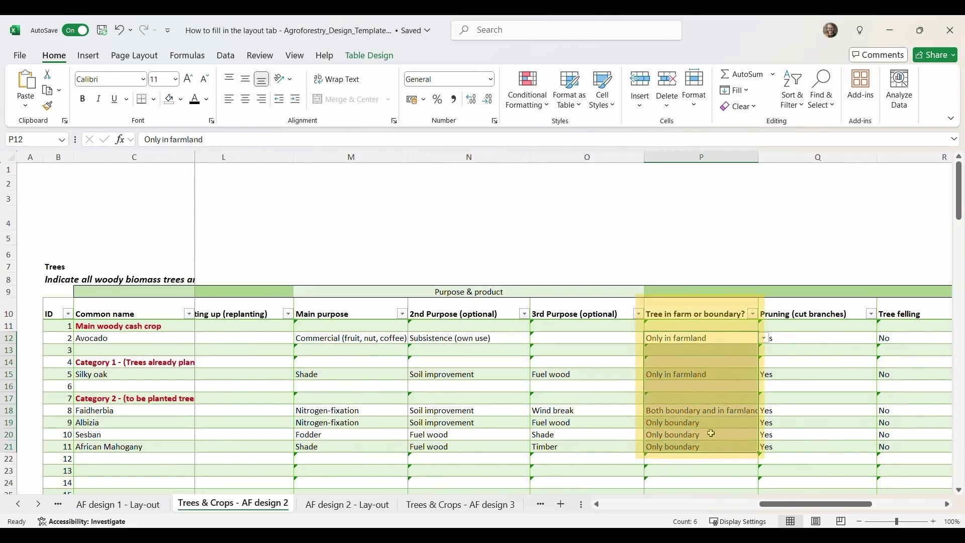
click(683, 435)
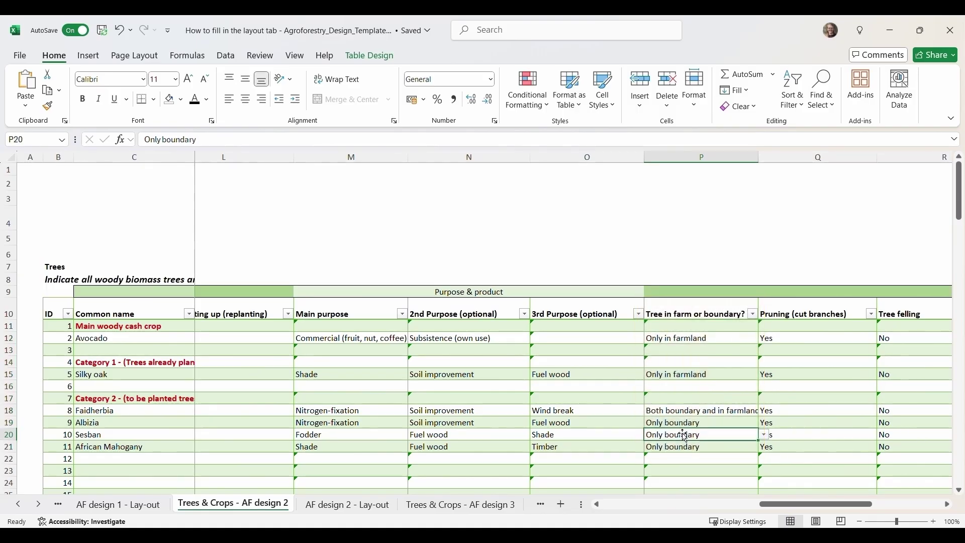
scroll(684, 435, left, 8)
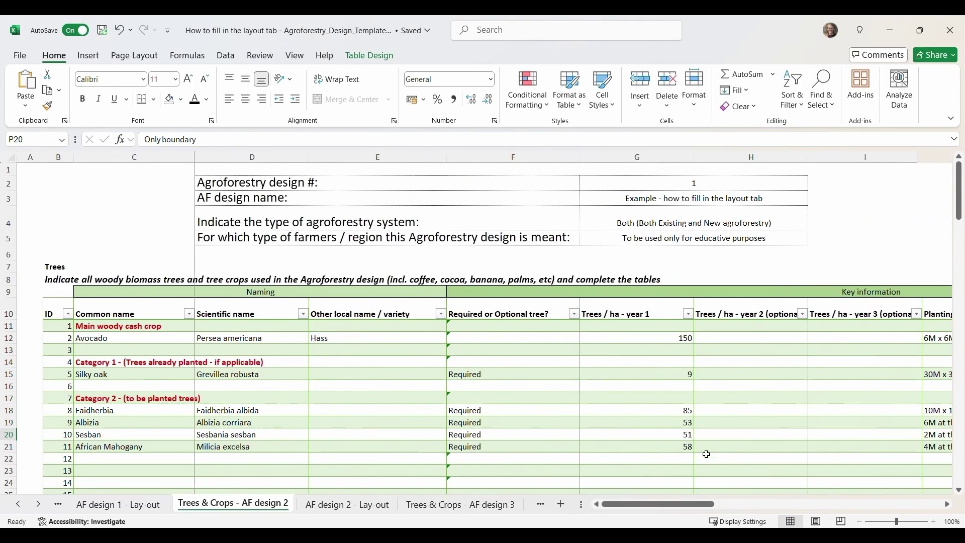
click(675, 463)
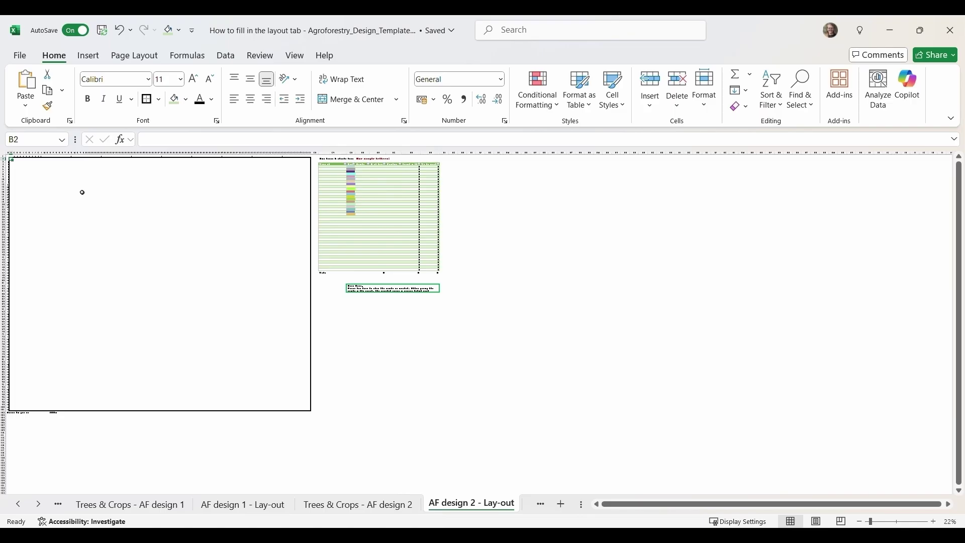
Examine the numbered horizontal and vertical axes of the planting grid on the AF design 2 - Lay-out sheet
scroll(82, 192, up, 5)
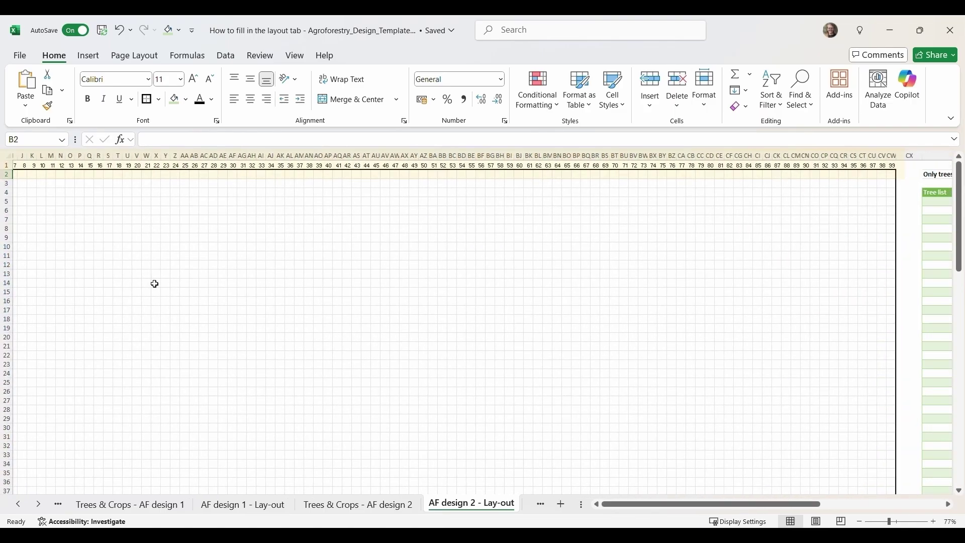
scroll(155, 284, left, 7)
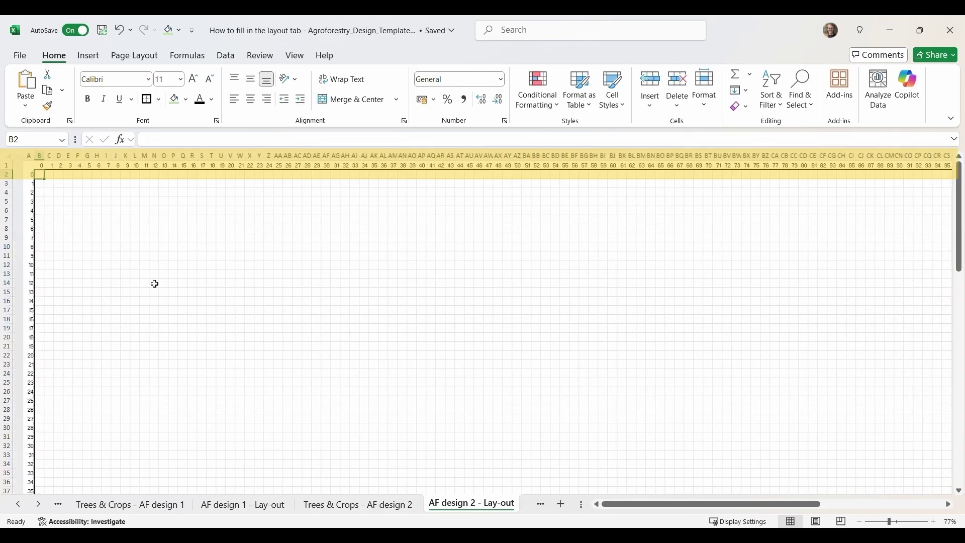
scroll(154, 284, down, 16)
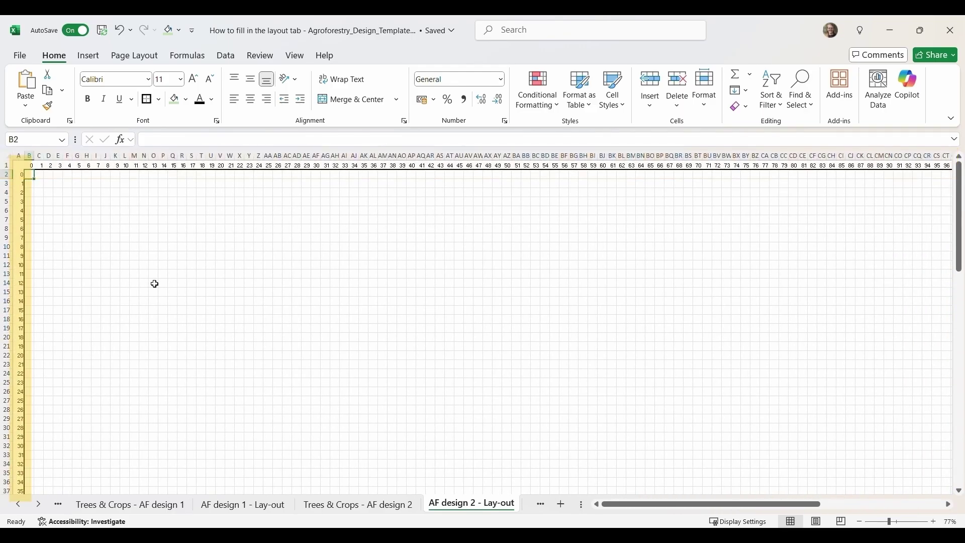
scroll(154, 283, down, 18)
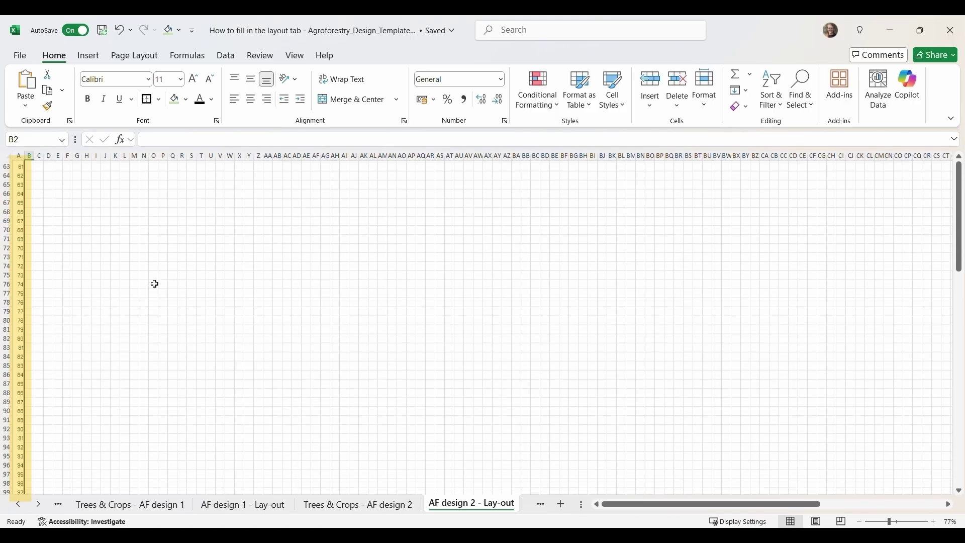
scroll(154, 284, up, 20)
scroll(154, 284, up, 1)
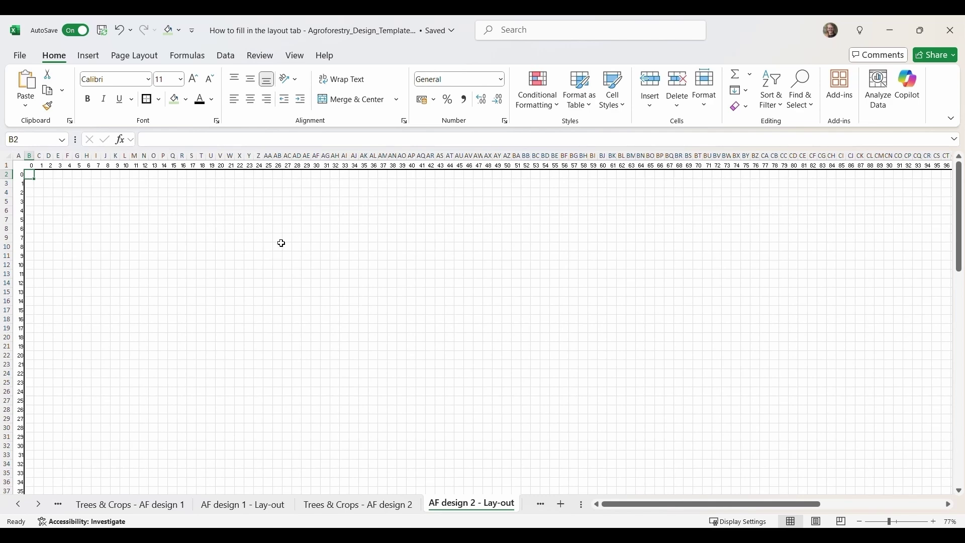
Fill the Tree list with references to the six scientific names on the Trees & Crops - AF design 2 sheet, from Persea americana to Milicia excelsa
scroll(280, 243, right, 5)
scroll(281, 244, right, 15)
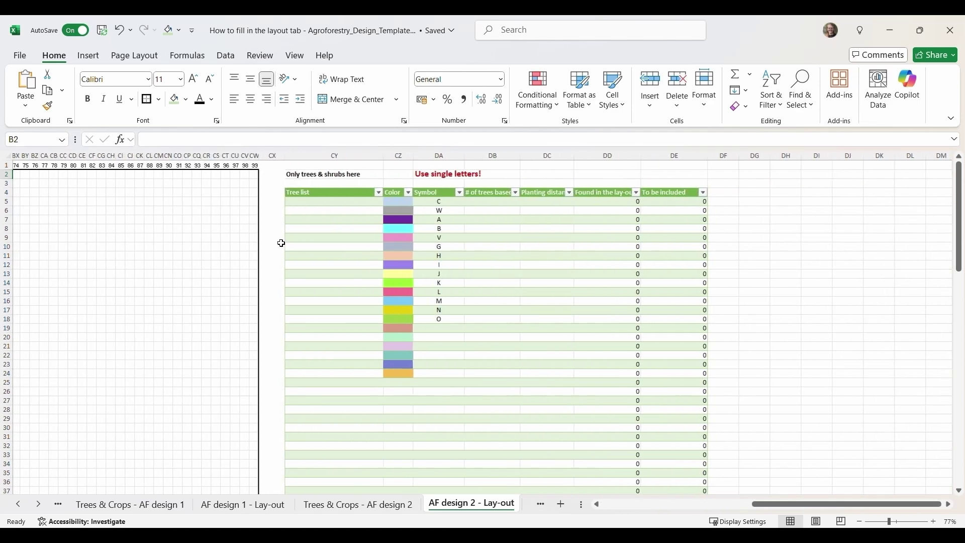
ctrl+scroll(335, 214, up, 3)
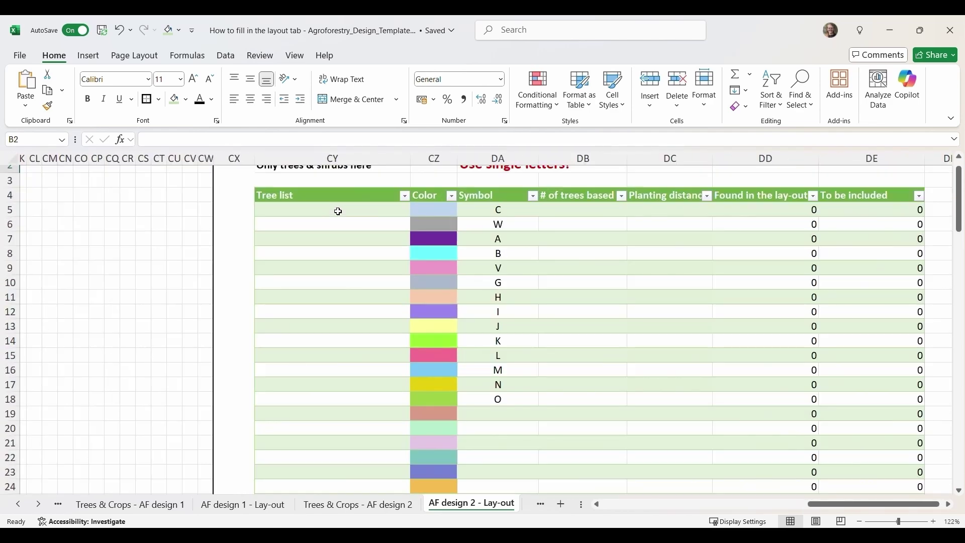
scroll(335, 217, up, 1)
scroll(335, 217, right, 2)
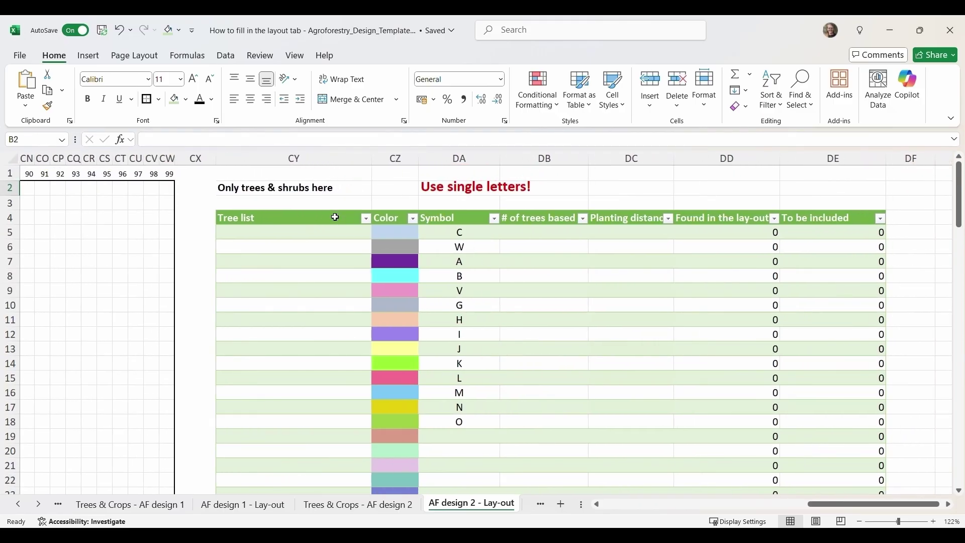
scroll(335, 218, right, 1)
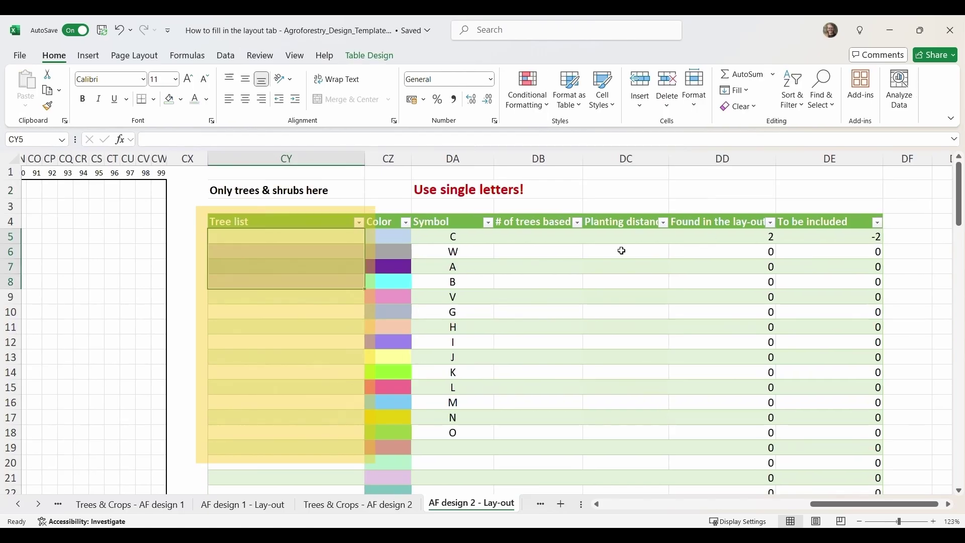
click(347, 239)
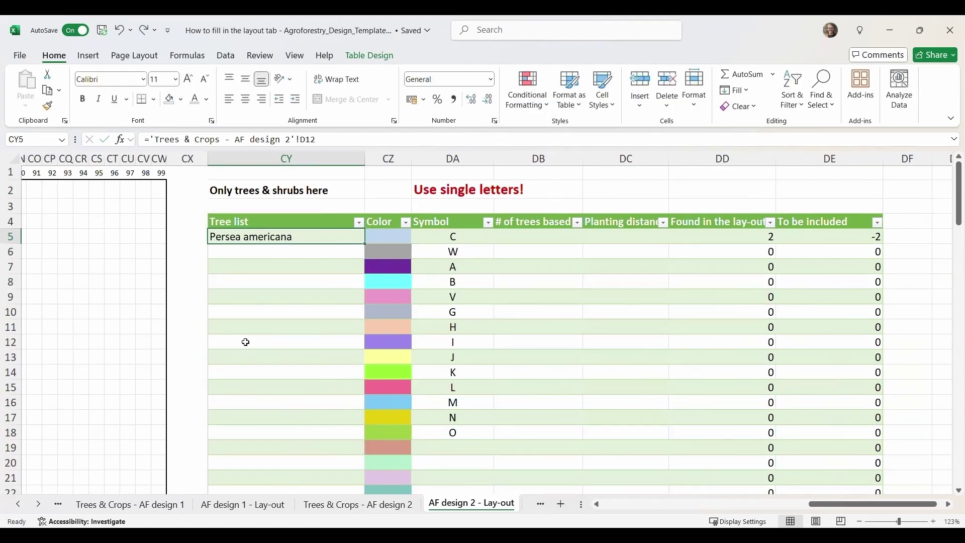
key(Return)
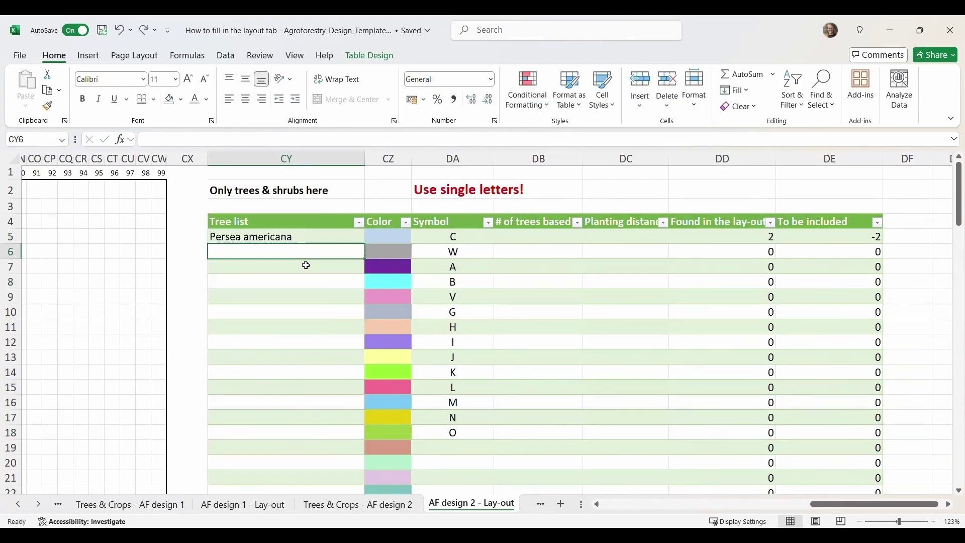
text(=)
key(Return)
key(Return)
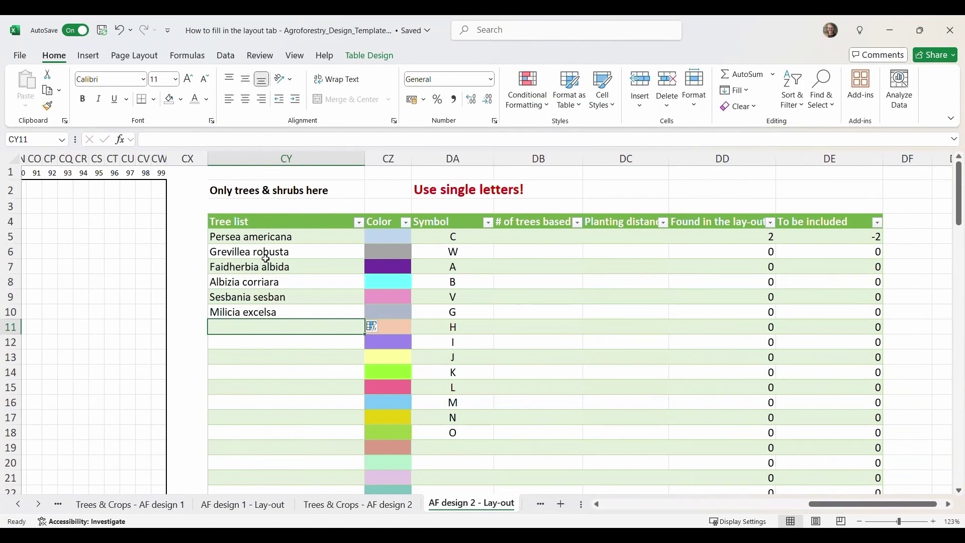
Set the symbols of the six listed trees to P, G, F, A, S and M in order
click(466, 238)
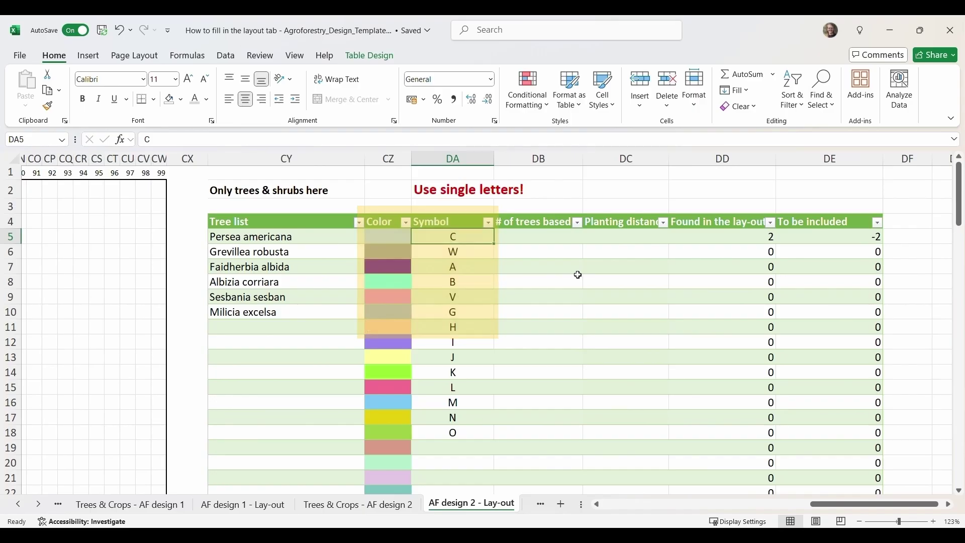
text(P)
key(Return)
text(G)
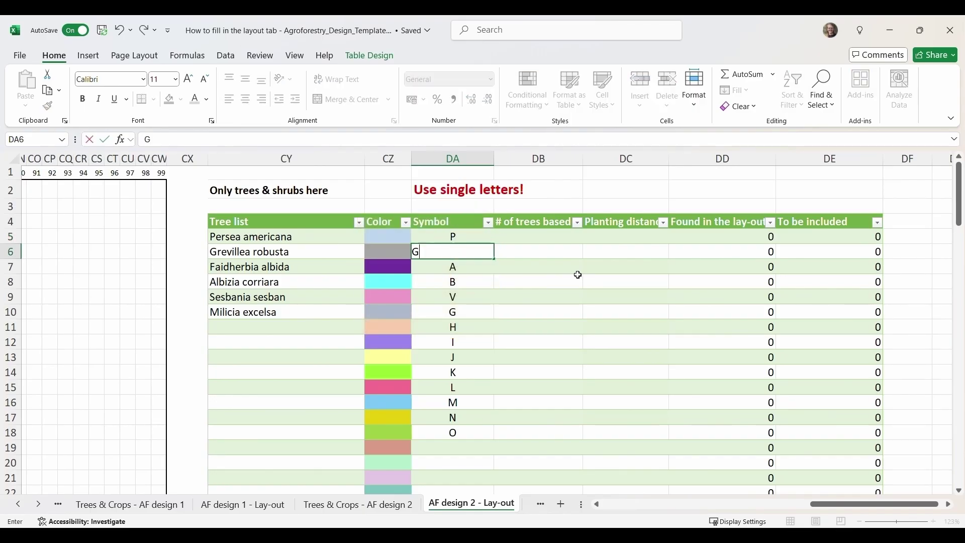
key(Return)
text(F)
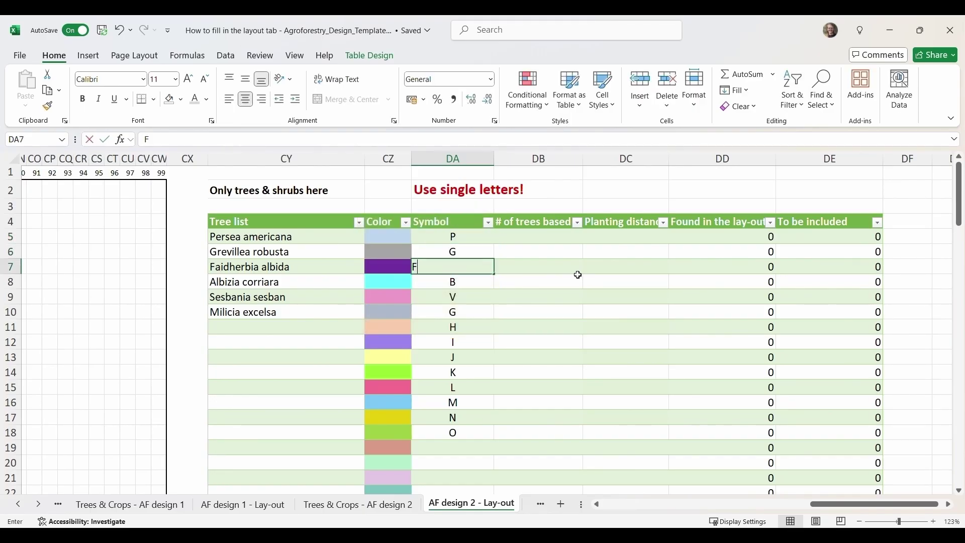
key(Return)
text(A)
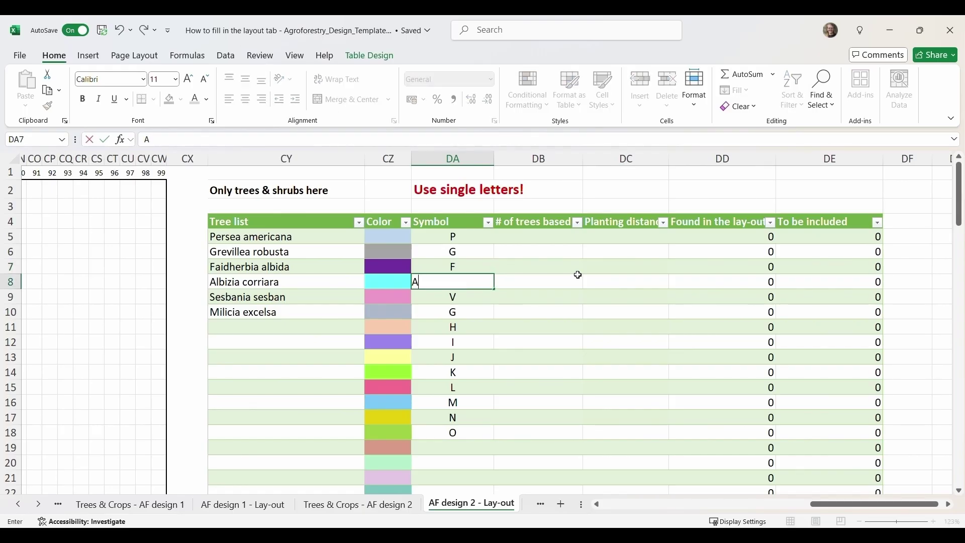
key(Return)
text(S)
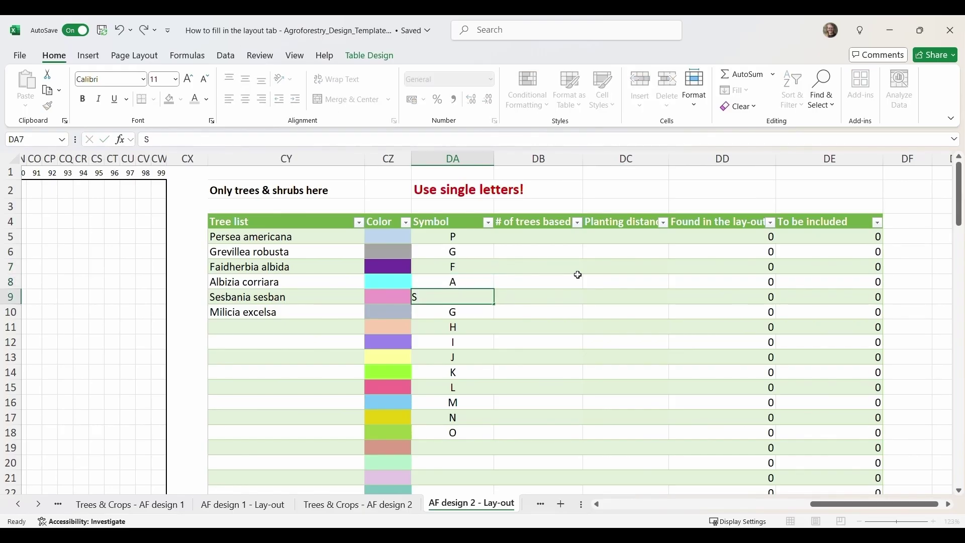
key(Return)
text(M)
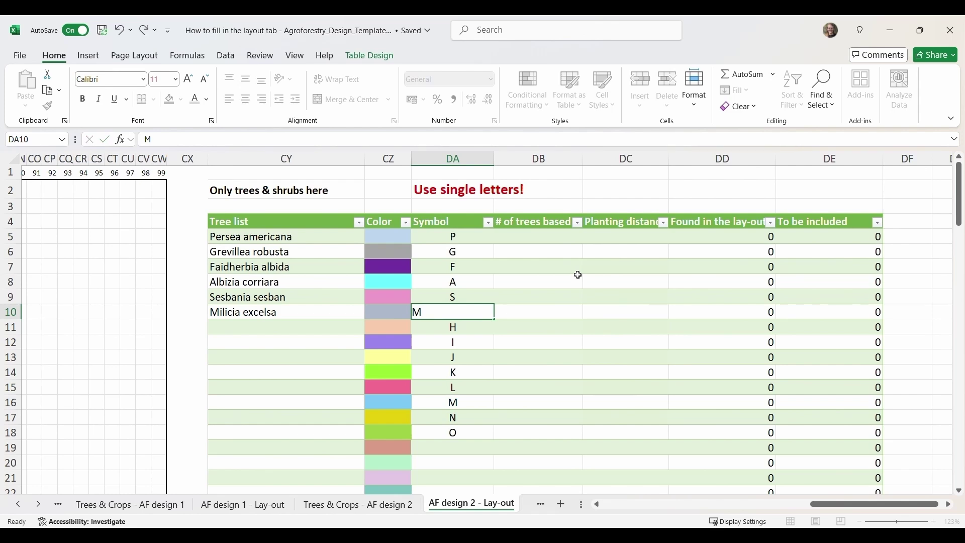
key(Return)
Clear the unused default symbols H to O in the rows below Milicia excelsa
drag(470, 334, 459, 433)
key(Delete)
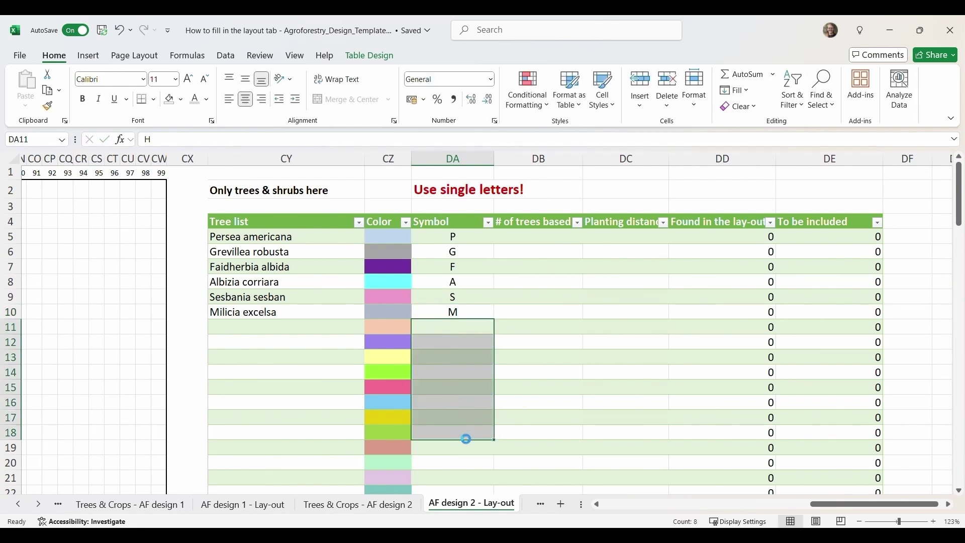
click(529, 283)
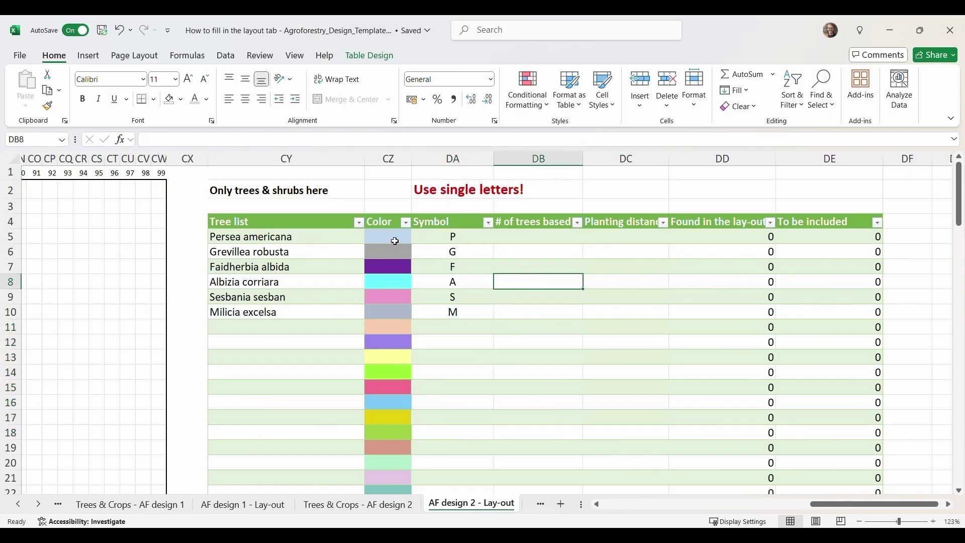
Fill the # of trees column for the six listed trees with references to Trees / ha - year 1 on the Trees & Crops - AF design 2 sheet
click(532, 243)
text(=)
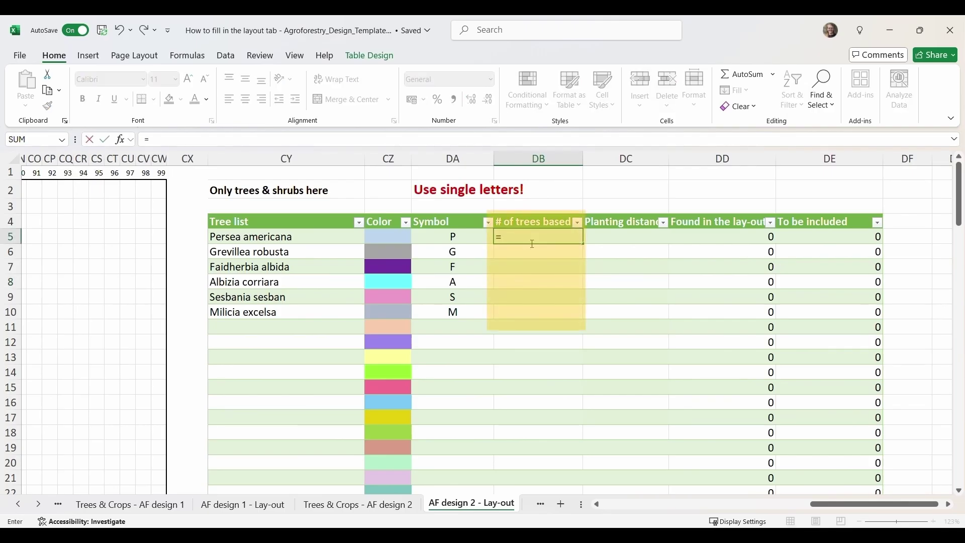
click(358, 504)
click(688, 341)
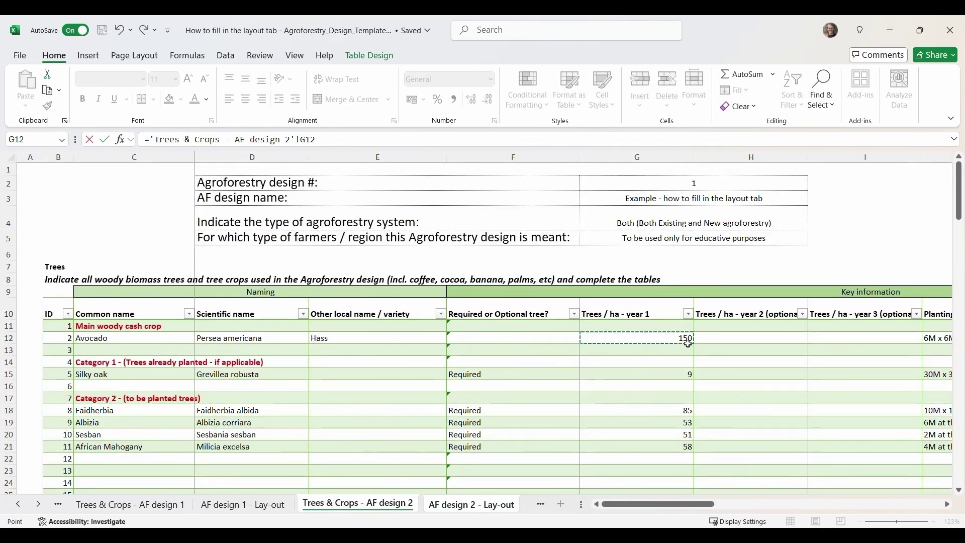
key(Return)
key(Down)
text(=)
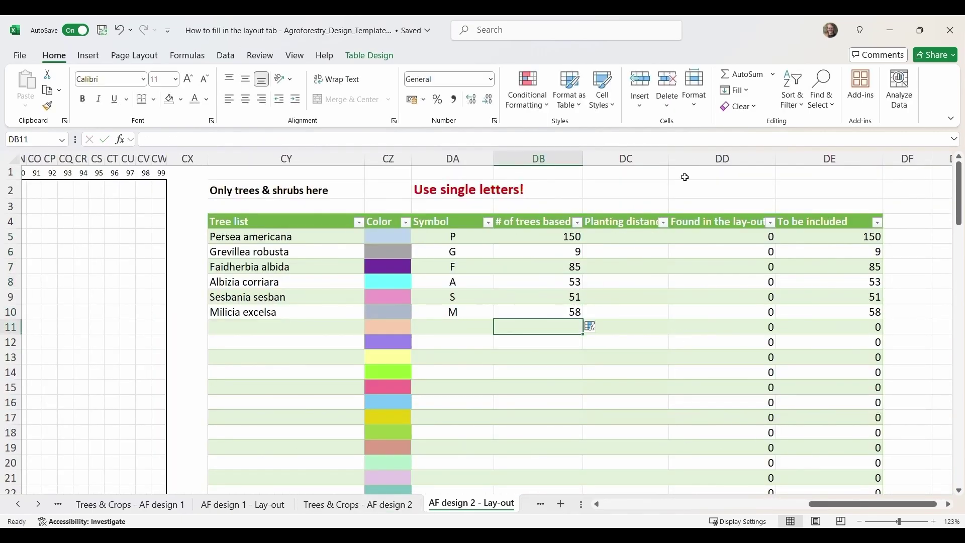
Fill the six trees' Planting distance cells with references to the Trees & Crops - AF design 2 sheet, and compare # of trees with To be included
click(643, 243)
text(=)
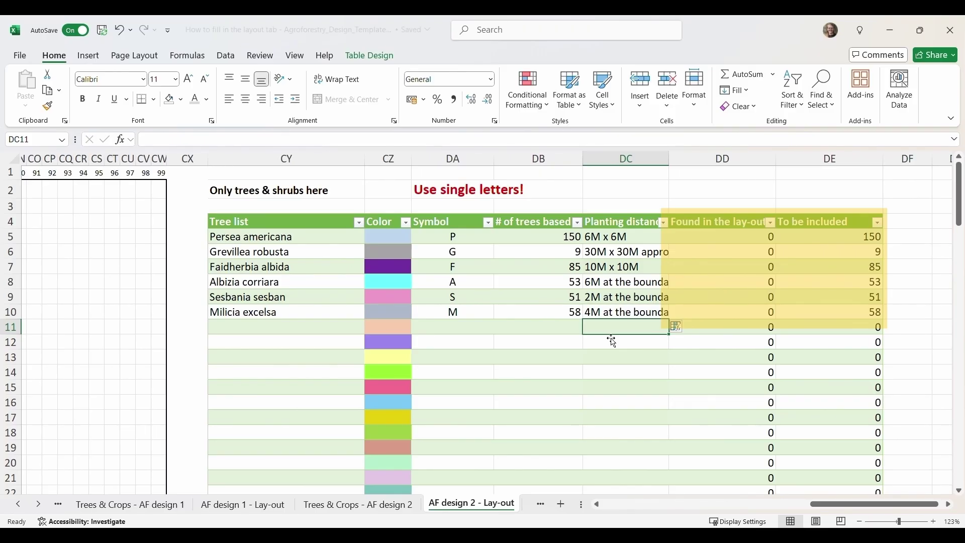
drag(563, 246, 556, 316)
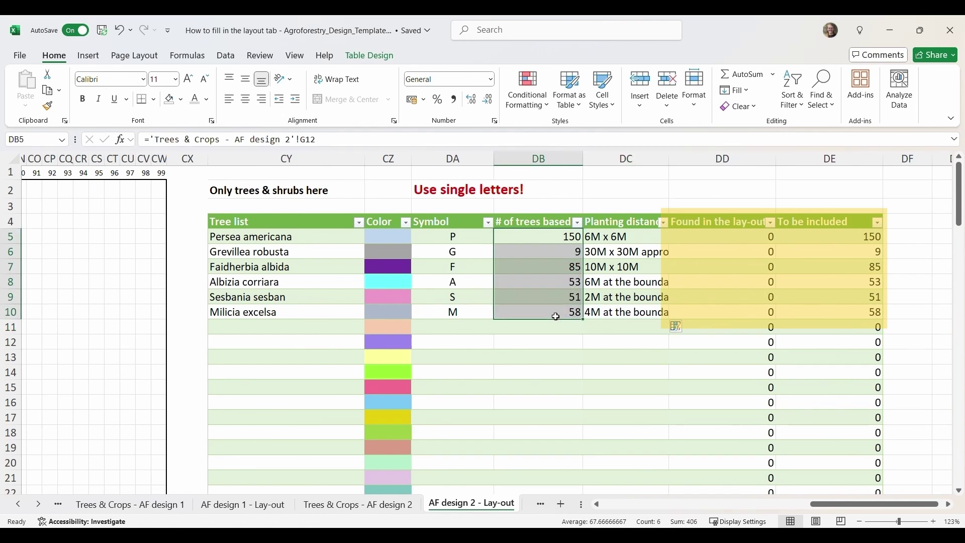
drag(879, 239, 866, 314)
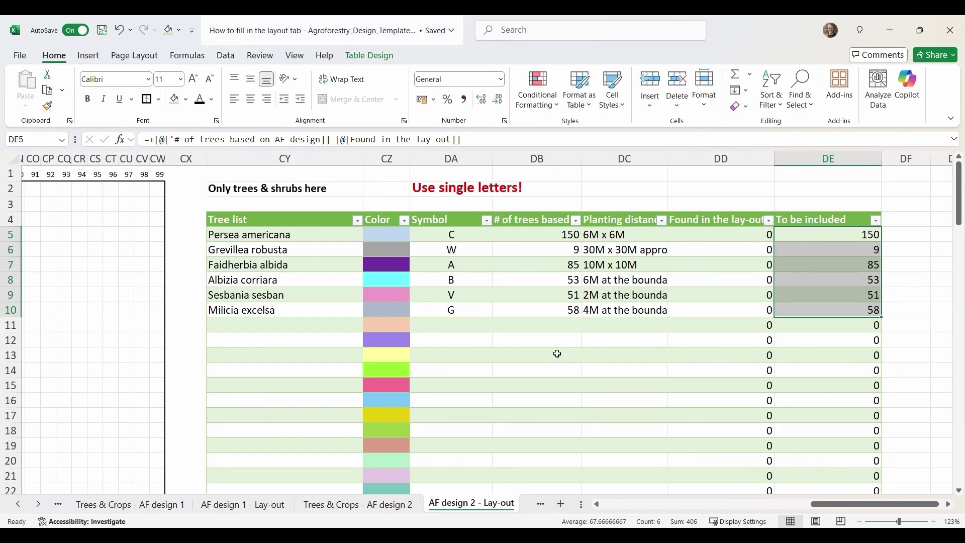
Enter the Faidherbia albida symbol F in the first planting grid cell, B2, at the 0,0 corner
scroll(810, 314, left, 10)
scroll(812, 316, left, 12)
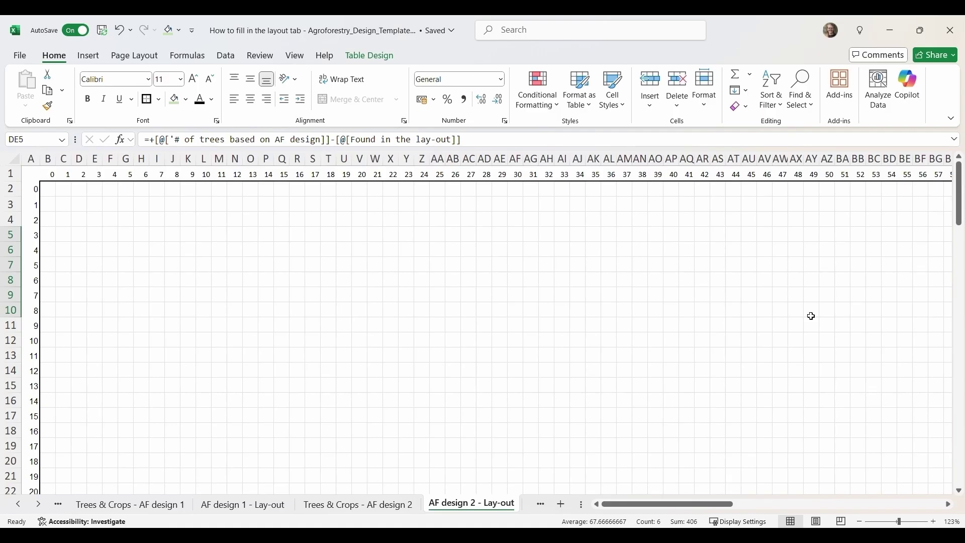
key(ctrl+Home)
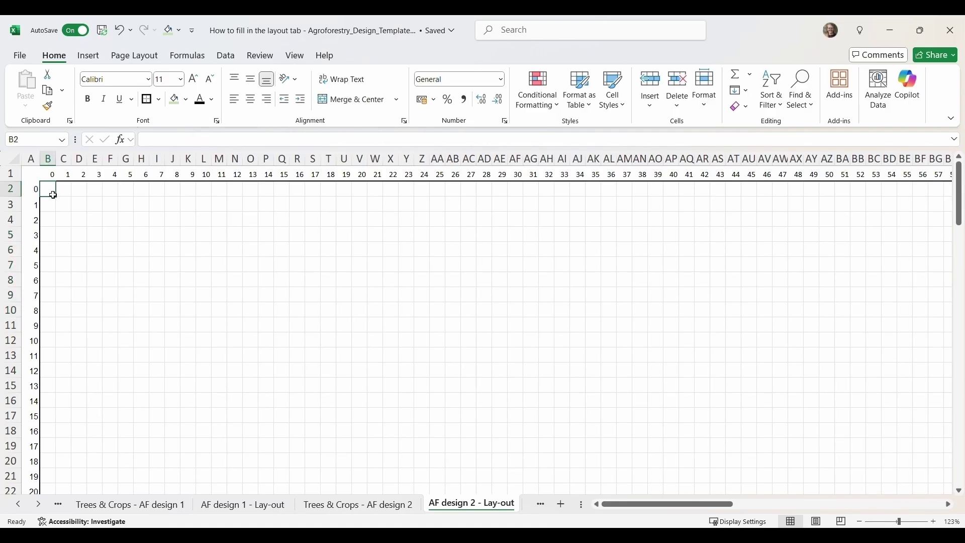
click(862, 522)
click(862, 522)
click(861, 523)
click(861, 523)
click(862, 522)
click(861, 522)
click(862, 522)
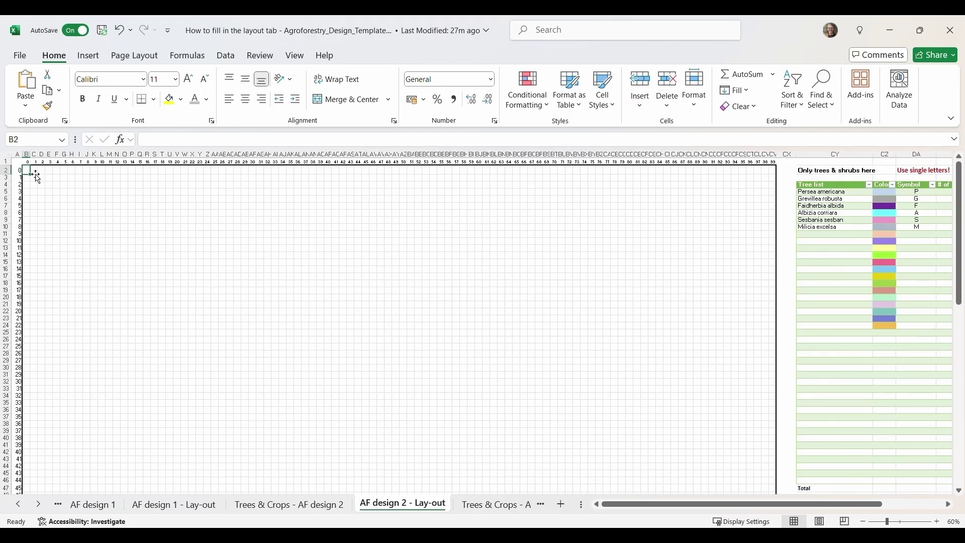
text(F)
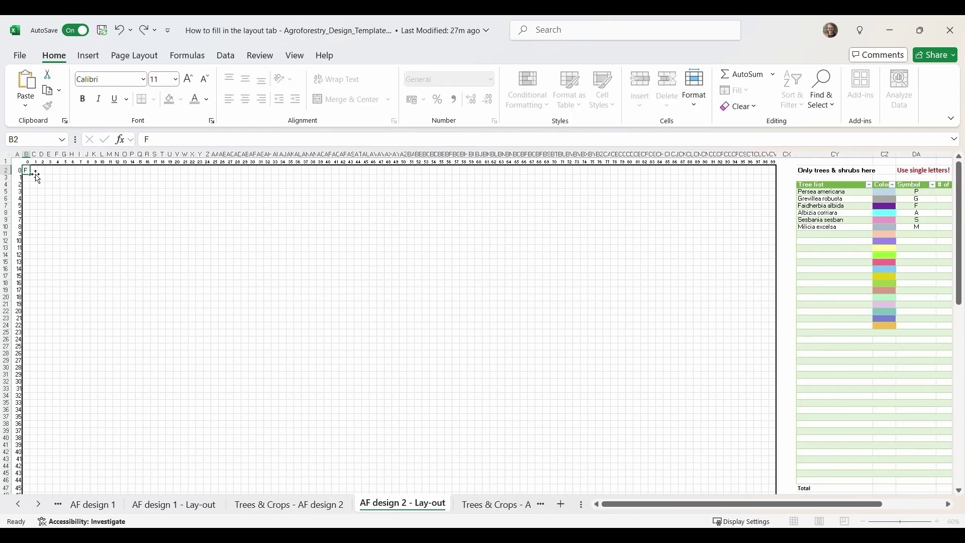
key(Return)
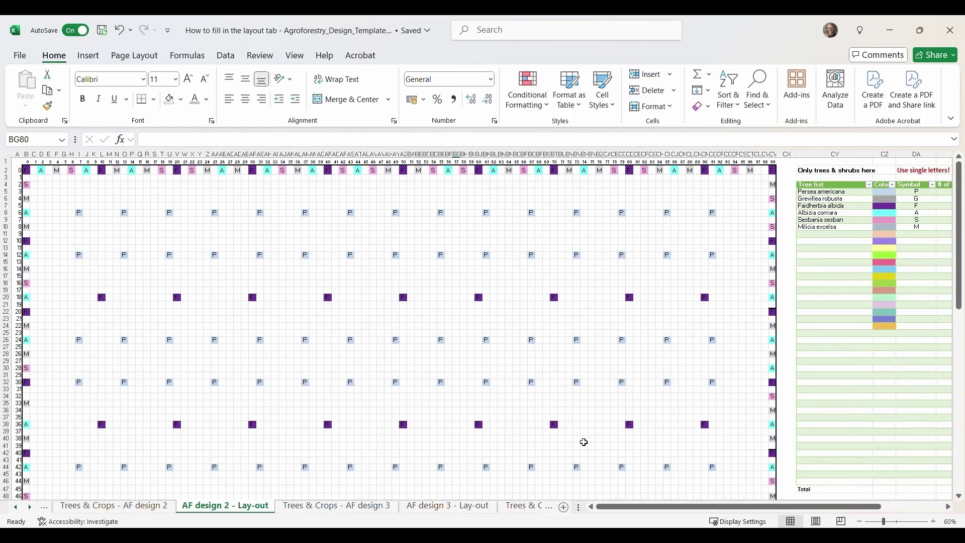
Place Grevillea robusta symbols G in grid cells AA20, BN29, BZ54, AD65 and Q77
click(216, 298)
text(g)
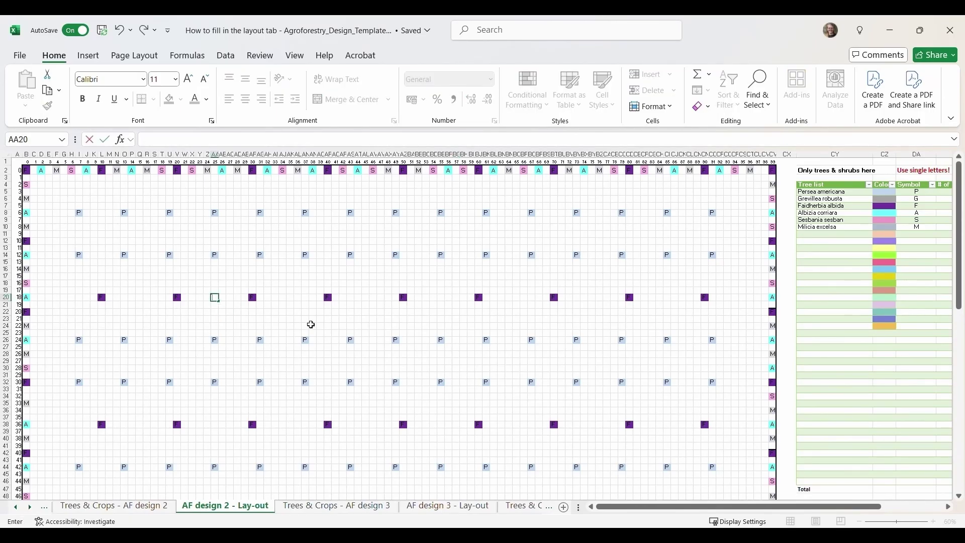
scroll(574, 380, down, 6)
click(599, 409)
text(g)
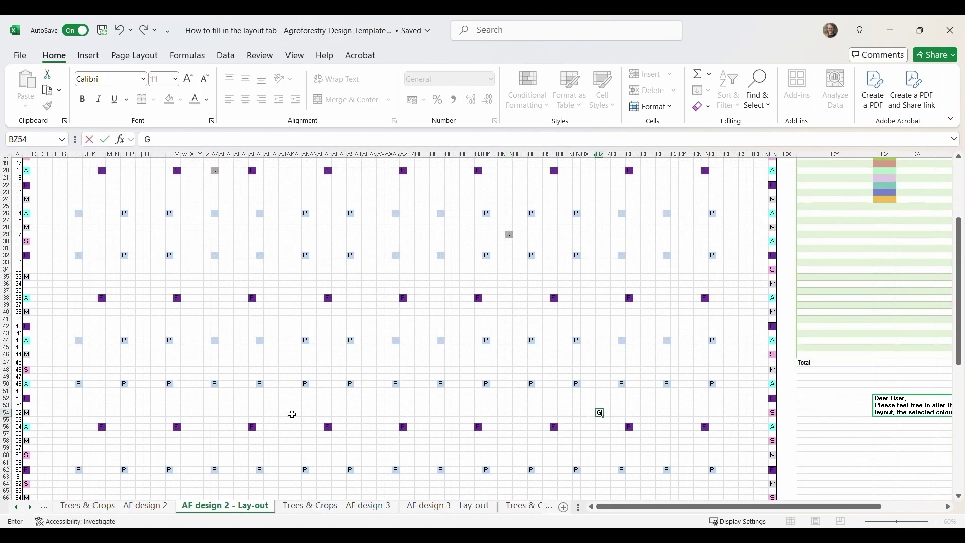
scroll(239, 407, down, 4)
click(239, 407)
text(g)
scroll(222, 349, down, 5)
click(142, 390)
text(g)
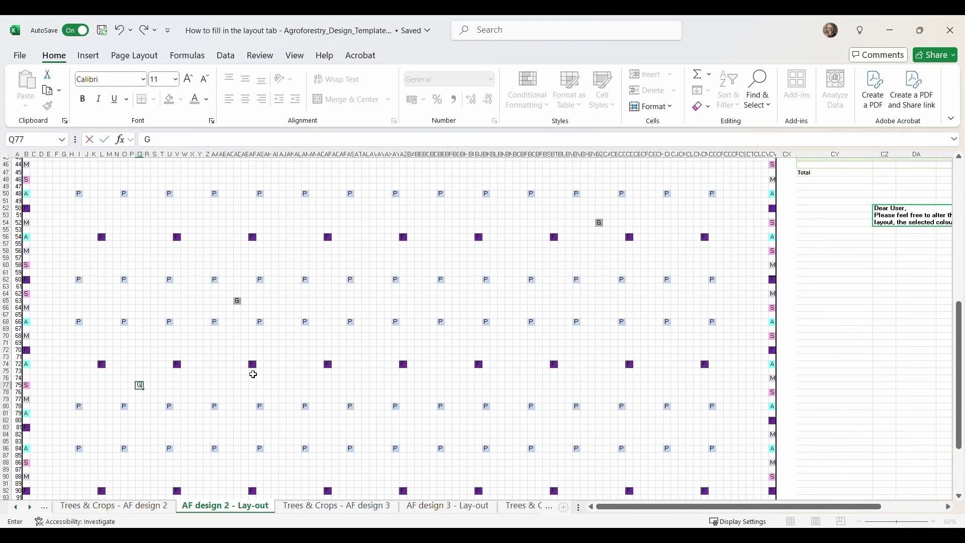
Place four more Grevillea robusta symbols G in grid cells CI95, AI89, O96 and AJ47
scroll(613, 387, down, 4)
click(668, 428)
text(g)
click(276, 385)
text(g)
click(126, 436)
scroll(486, 367, up, 8)
click(283, 362)
text(g)
key(Return)
key(ctrl+Home)
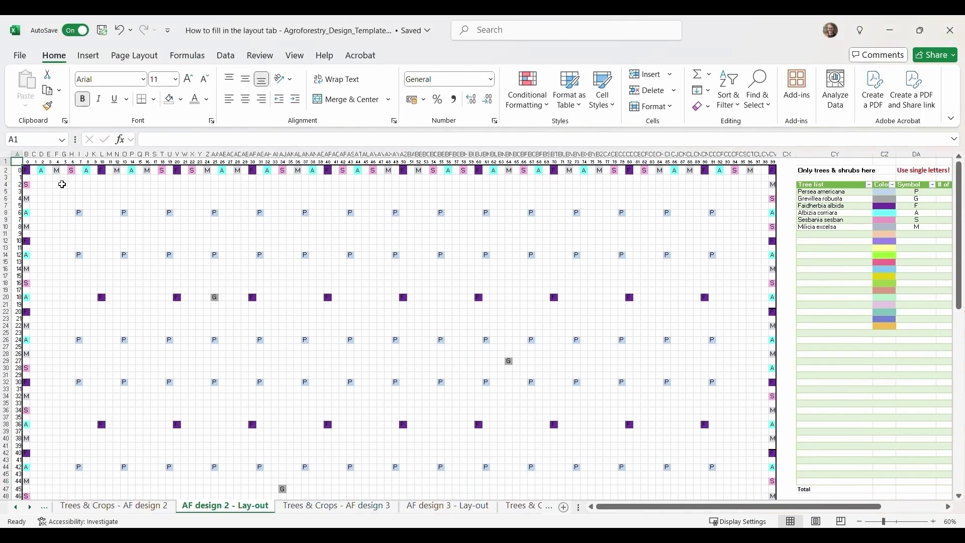
Check the filled grid against the Found in the lay-out and To be included columns, focusing on the Sesbania sesban row
scroll(203, 252, down, 19)
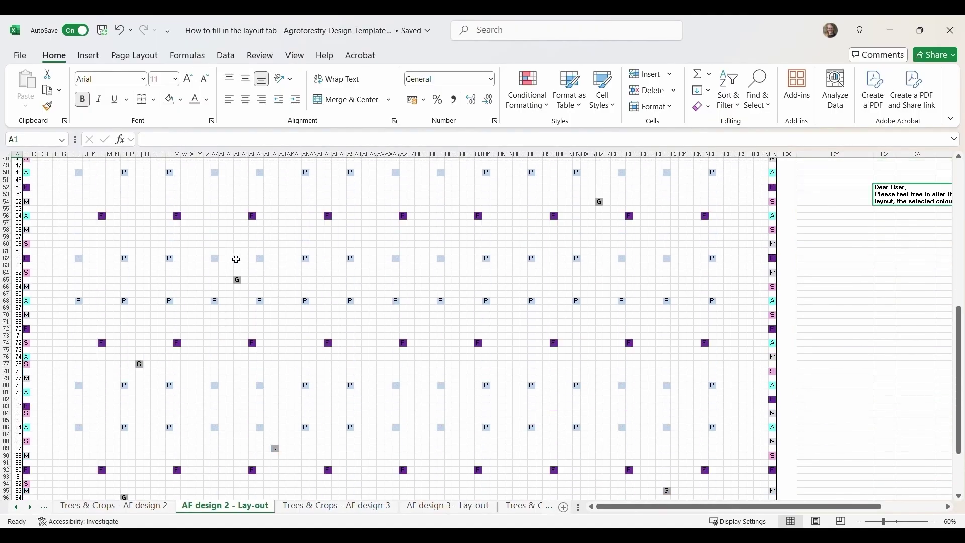
scroll(239, 260, up, 19)
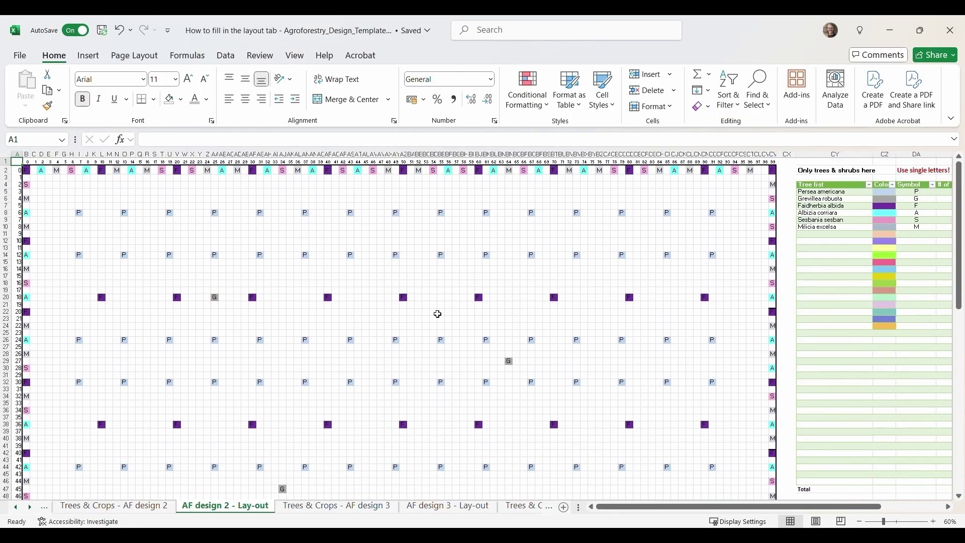
scroll(447, 312, right, 1)
scroll(447, 312, right, 10)
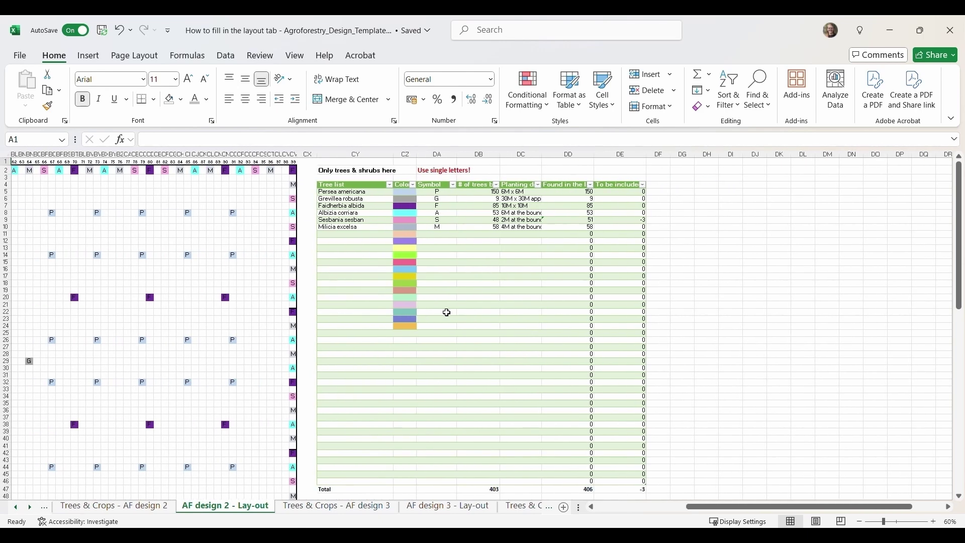
click(933, 522)
click(933, 521)
click(933, 521)
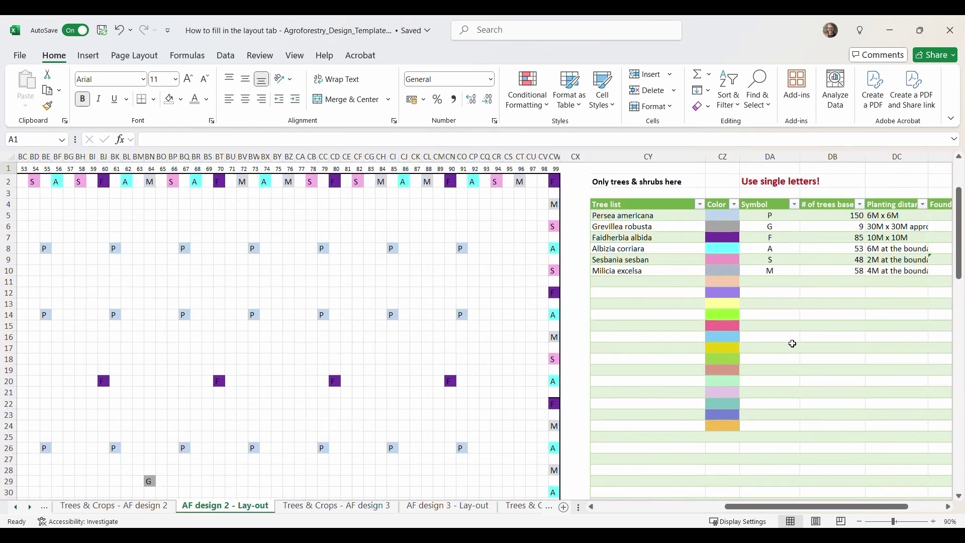
scroll(792, 344, right, 6)
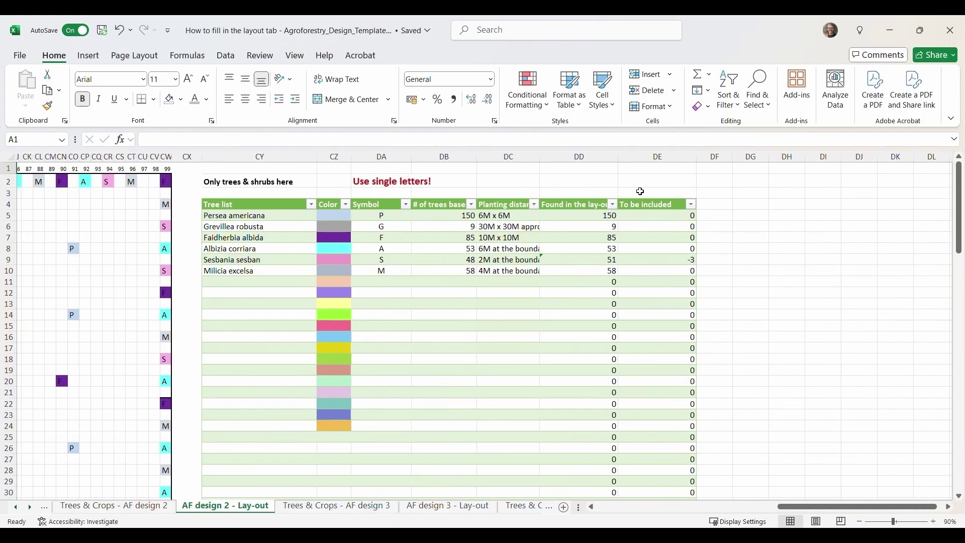
drag(668, 211, 253, 262)
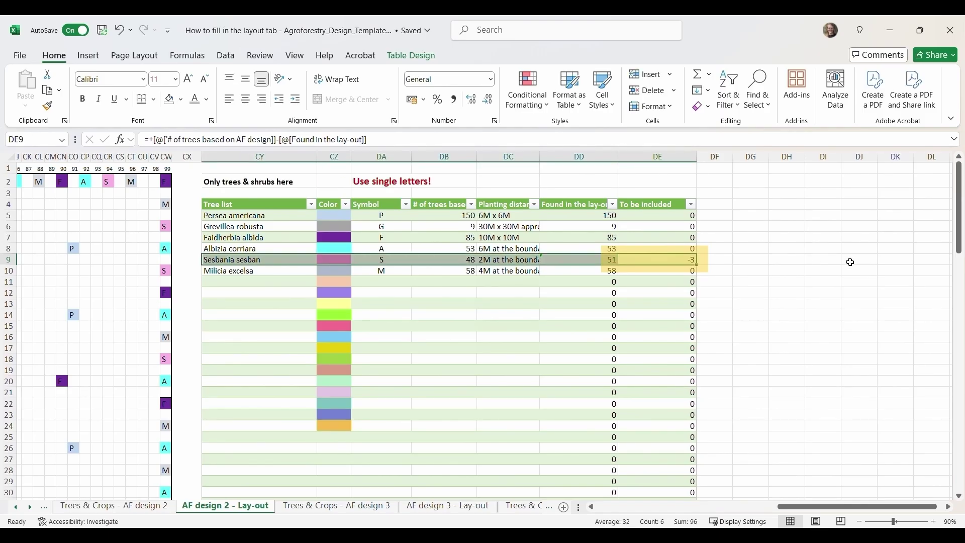
click(731, 261)
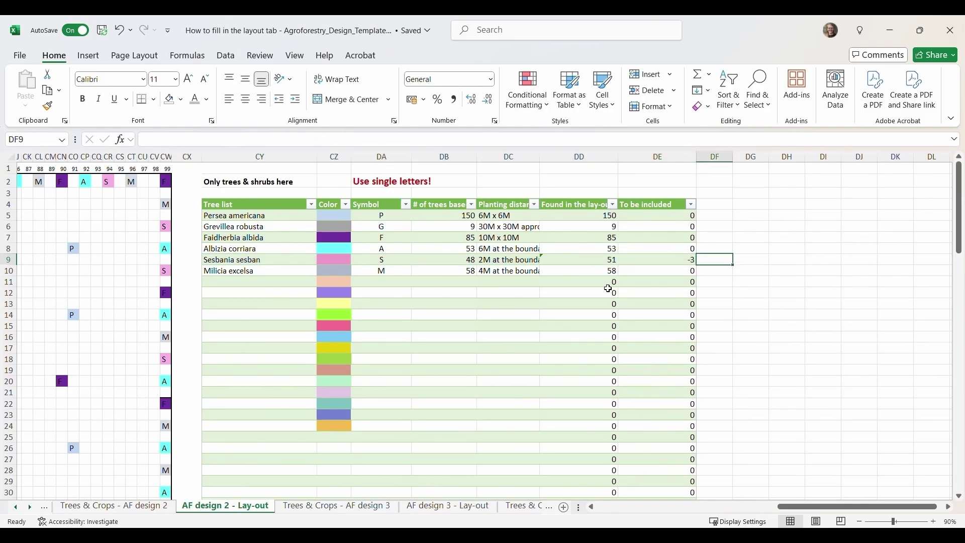
Set the # of trees for Sesbania sesban to 51 in the layout sheet's tree table
scroll(374, 289, left, 15)
scroll(374, 290, down, 20)
scroll(374, 290, right, 15)
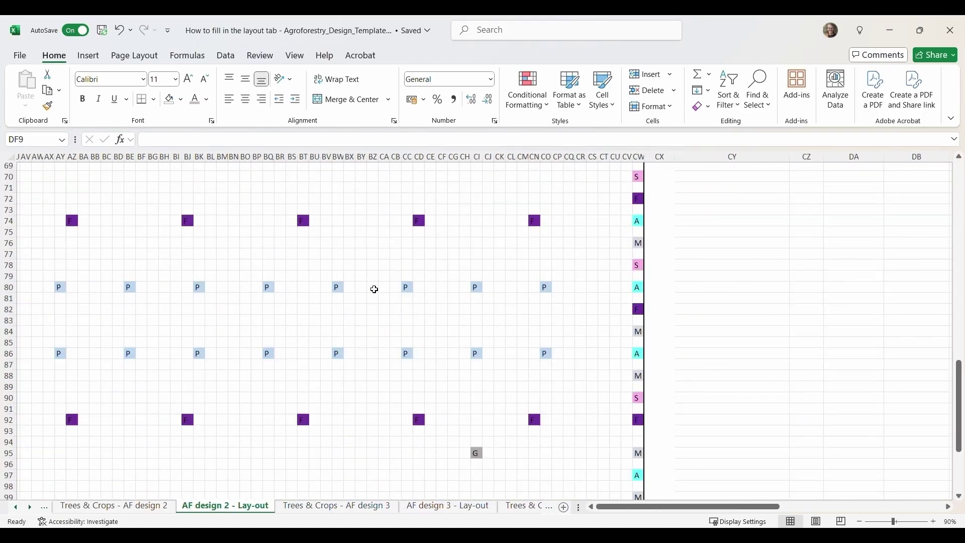
scroll(374, 289, up, 20)
scroll(620, 312, right, 5)
click(551, 260)
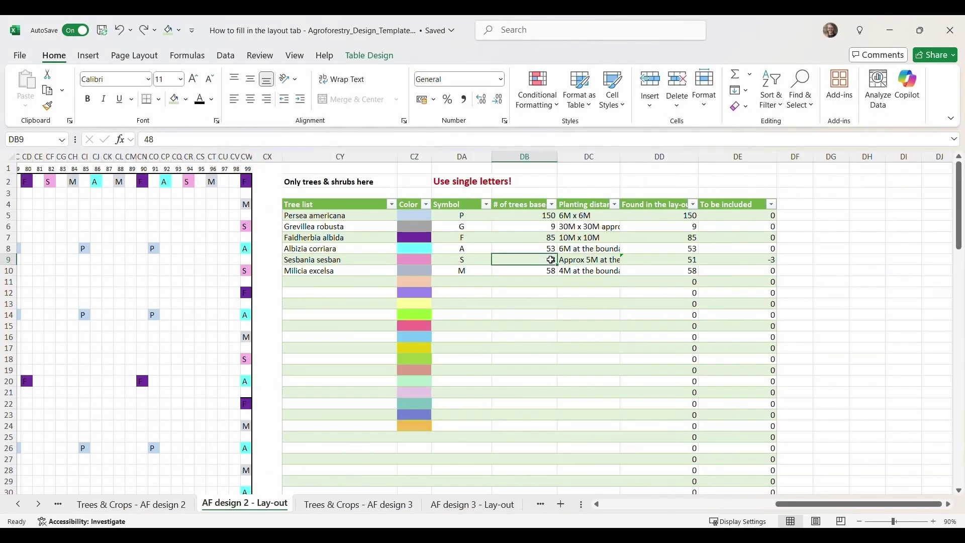
double_click(552, 259)
key(BackSpace)
key(BackSpace)
text(51)
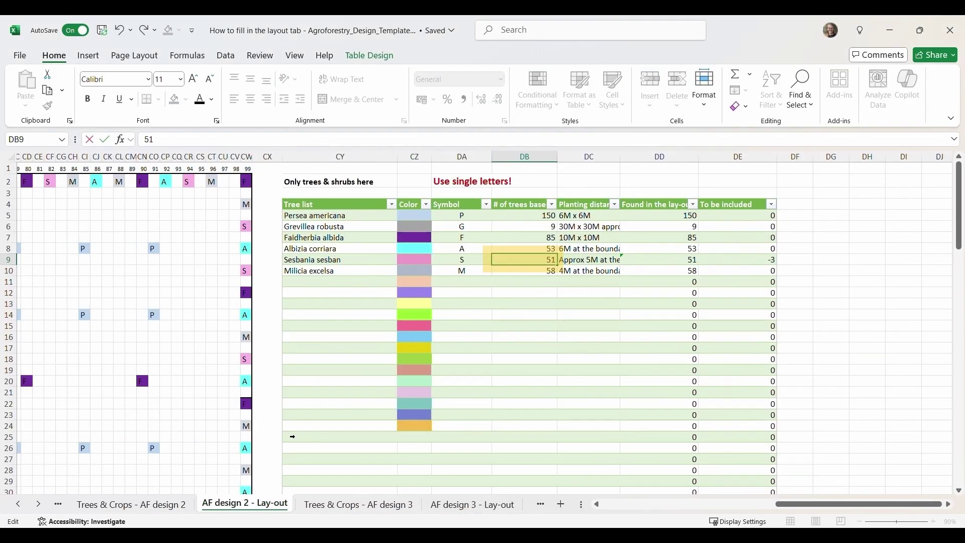
Set Sesban's Trees / ha - year 1 to 51 on the Trees & Crops - AF design 2 sheet
click(169, 505)
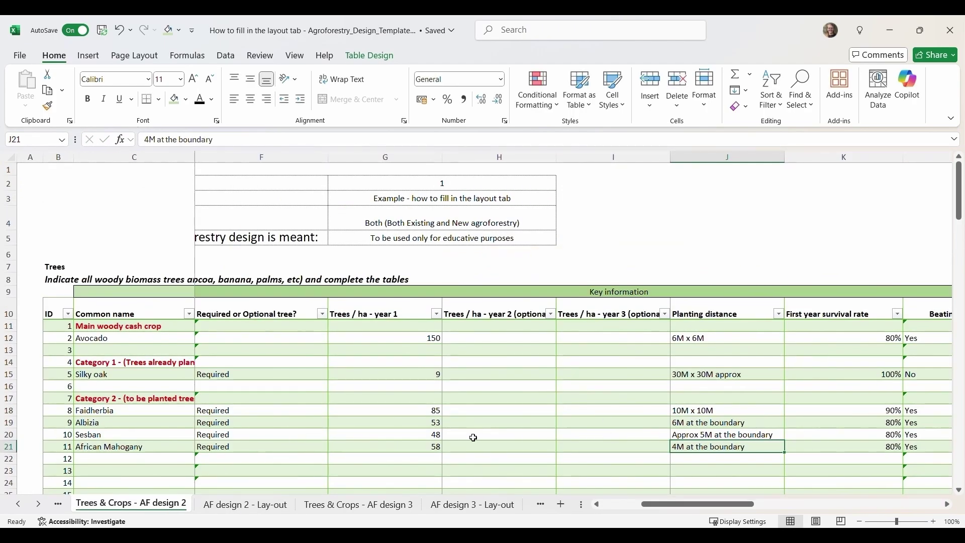
click(437, 435)
text(51)
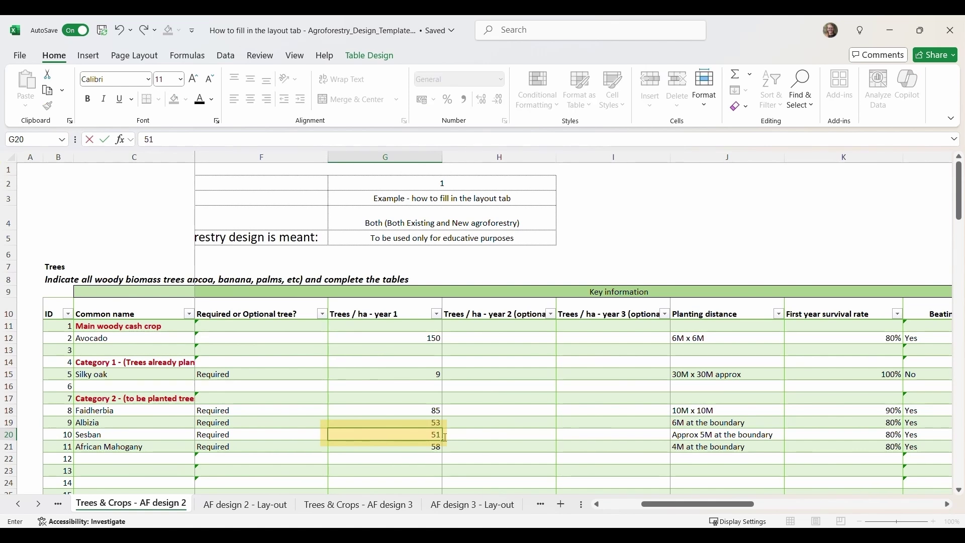
key(Return)
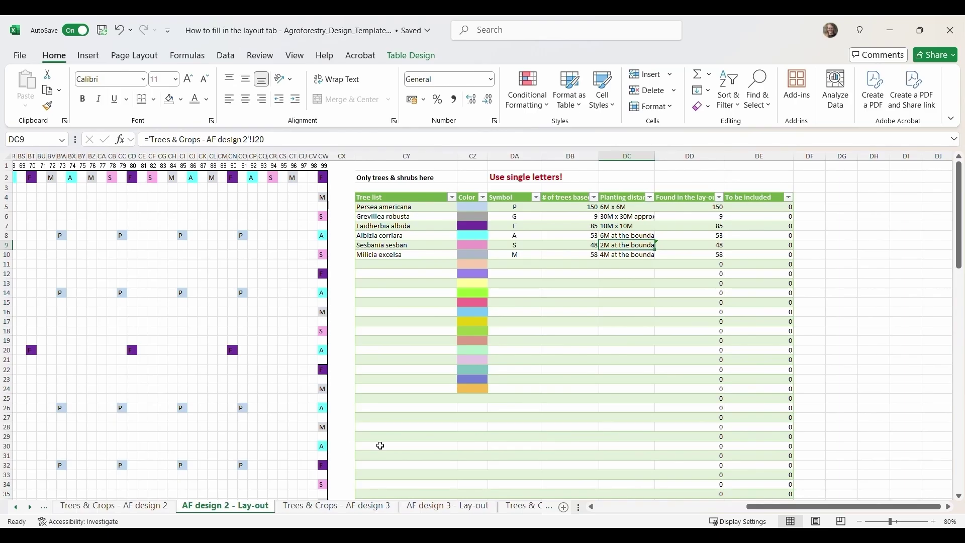
Set Sesban's planting distance to "Approx 5M at the boundary" on the Trees & Crops - AF design 2 sheet and return to the layout sheet
click(137, 505)
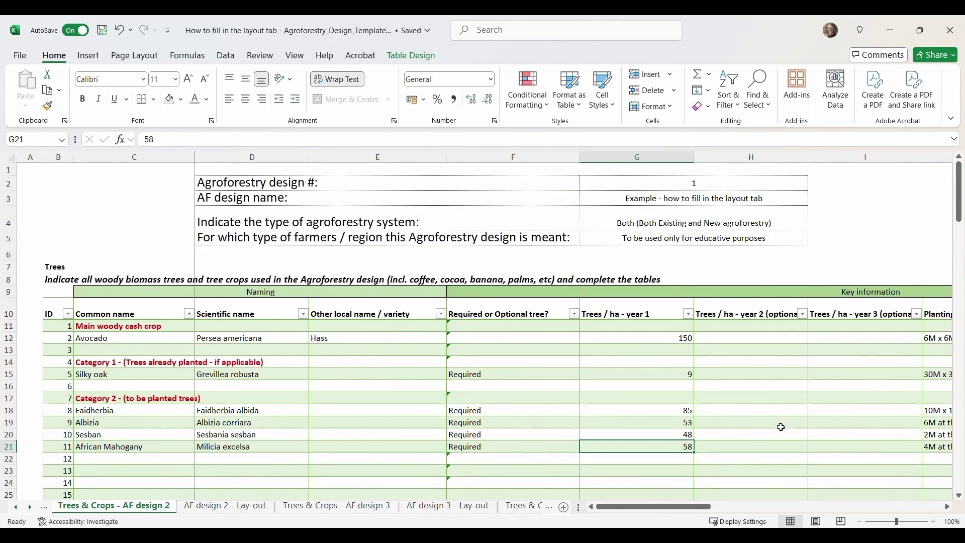
scroll(780, 426, right, 3)
double_click(627, 438)
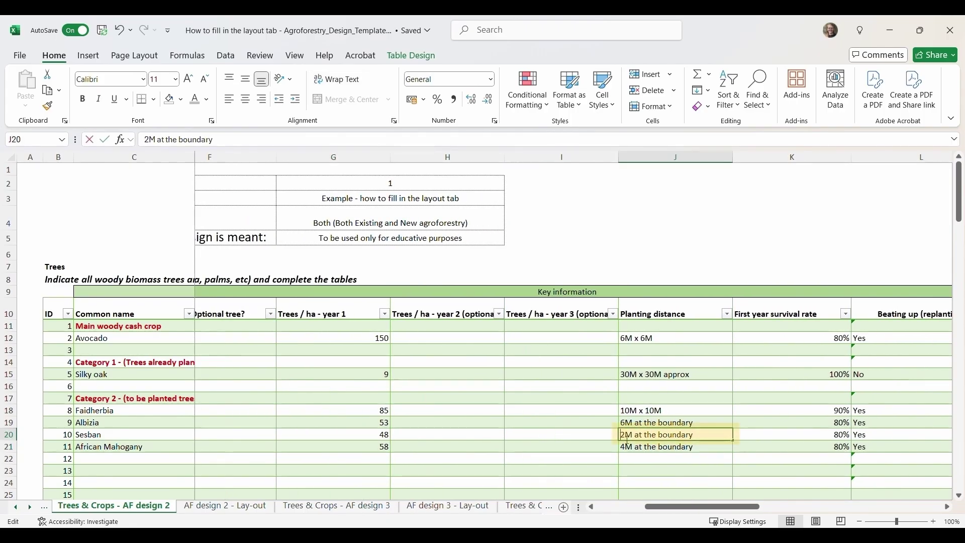
text(Approx 5)
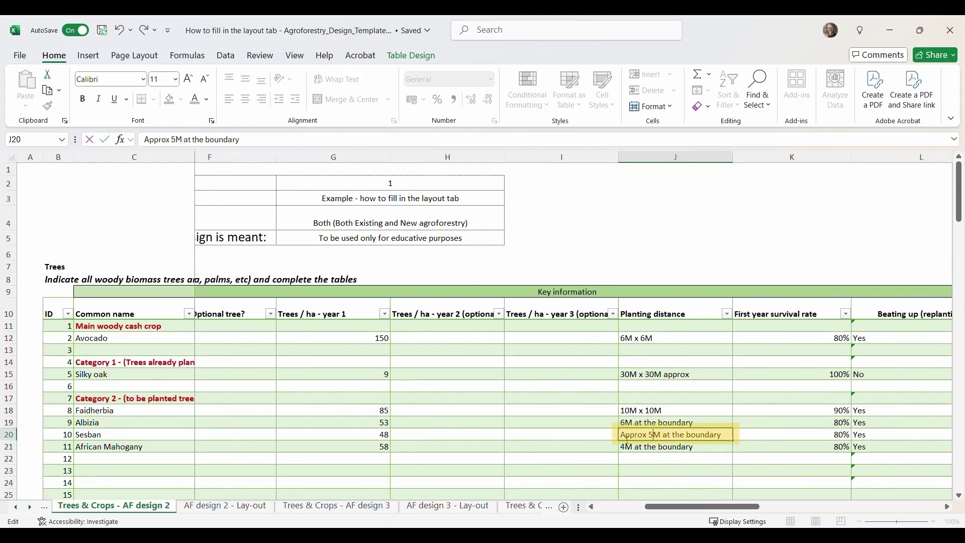
key(Return)
click(225, 506)
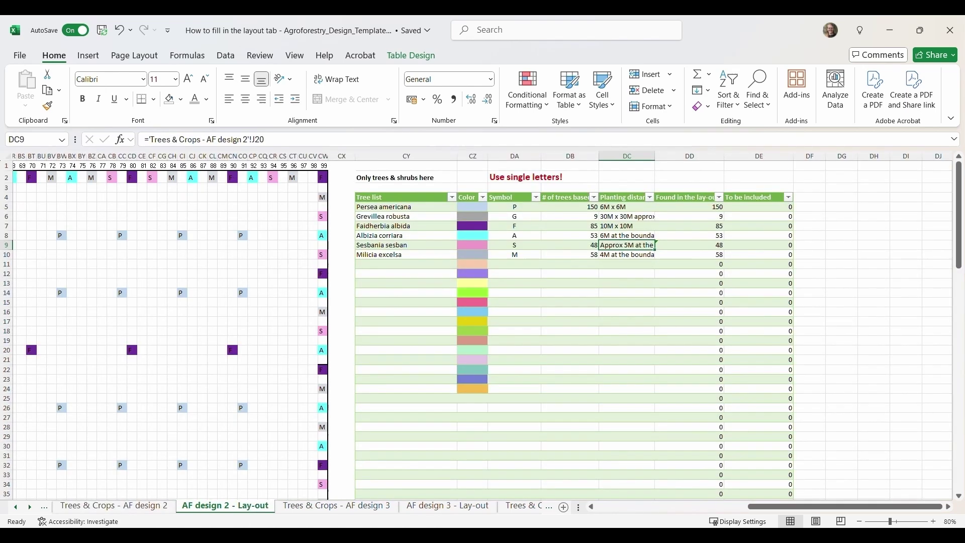
Examine the complete planting grid together with the tree table's totals on the AF design 2 - Lay-out sheet
scroll(643, 300, left, 15)
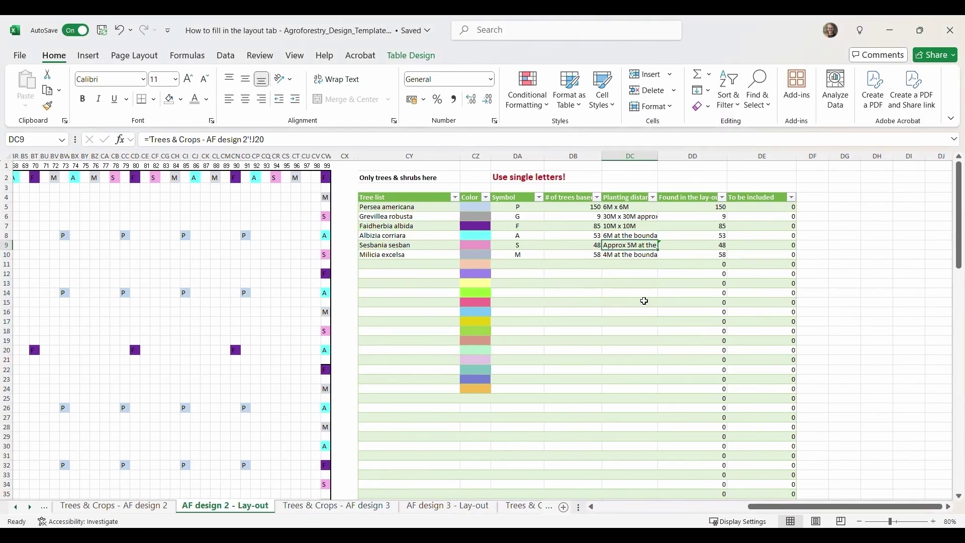
scroll(644, 300, left, 3)
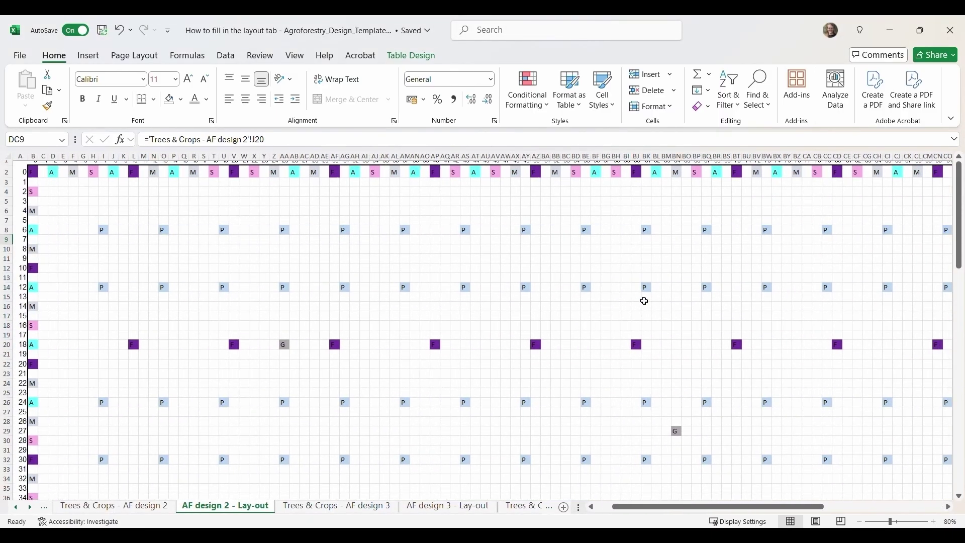
click(860, 521)
click(860, 521)
click(860, 521)
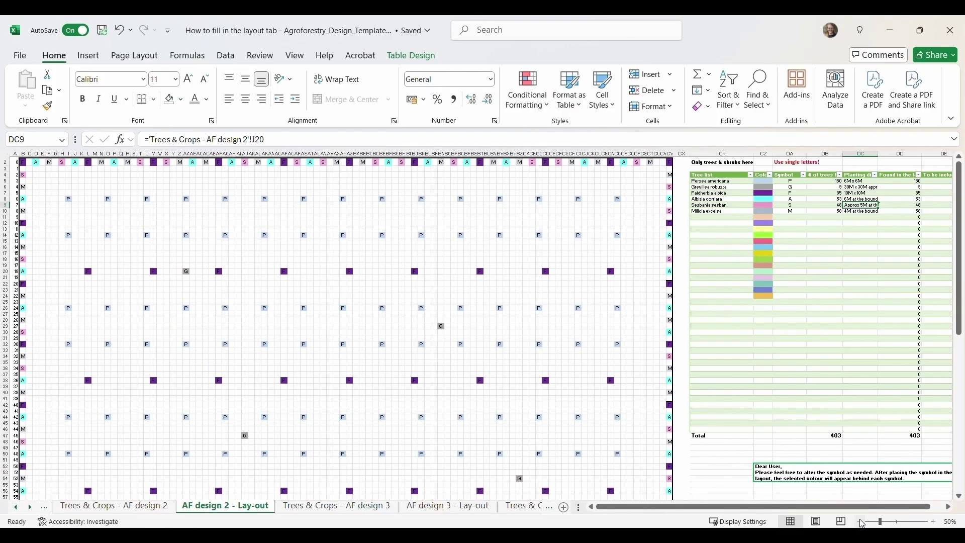
click(860, 521)
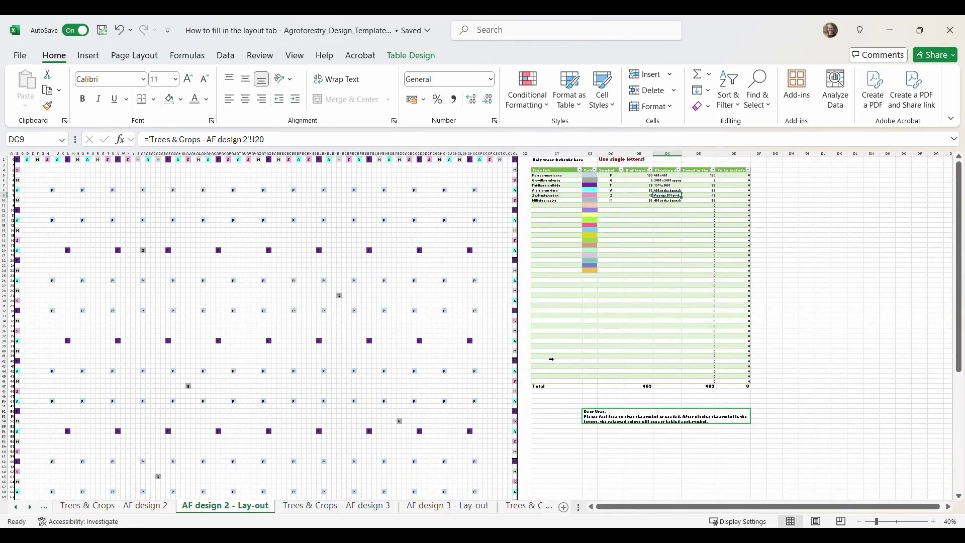
scroll(552, 359, down, 11)
scroll(544, 347, down, 2)
scroll(557, 348, up, 13)
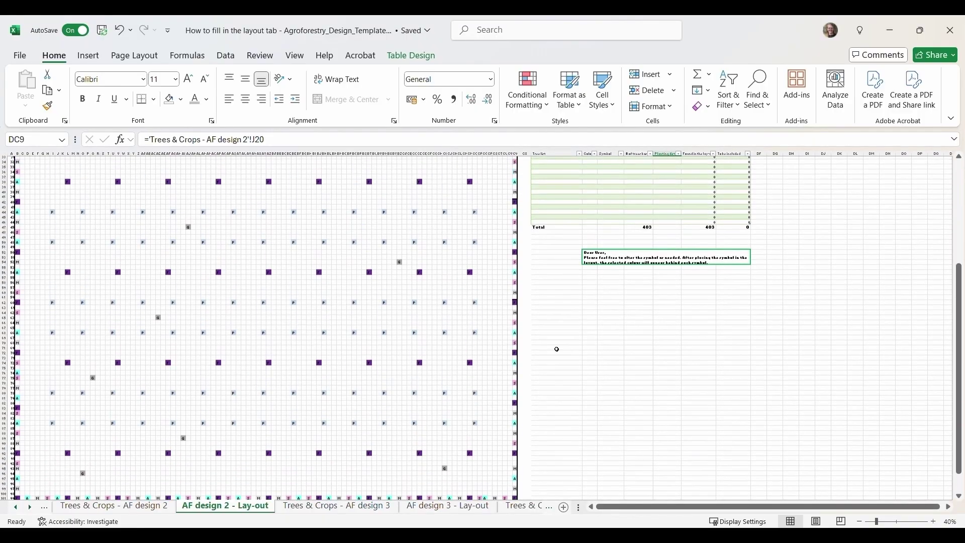
scroll(558, 349, up, 1)
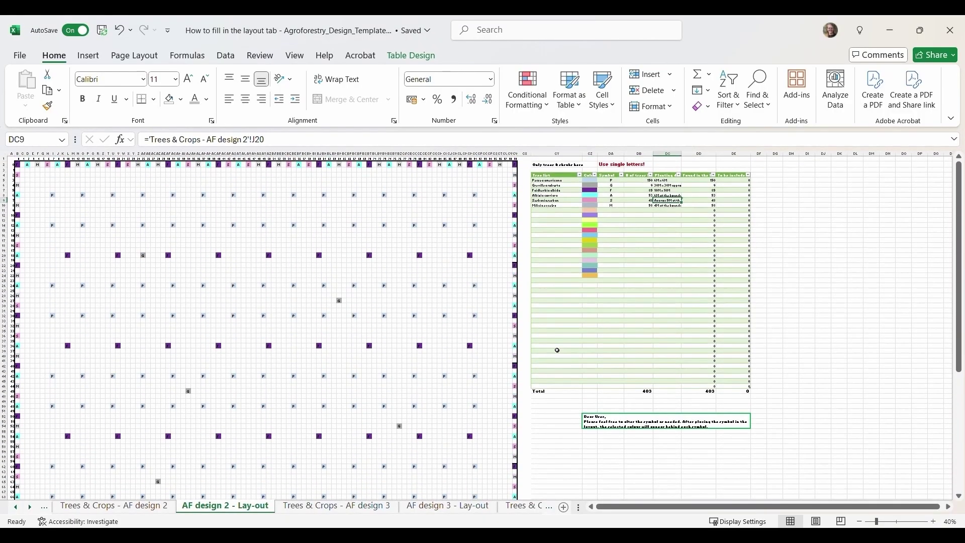